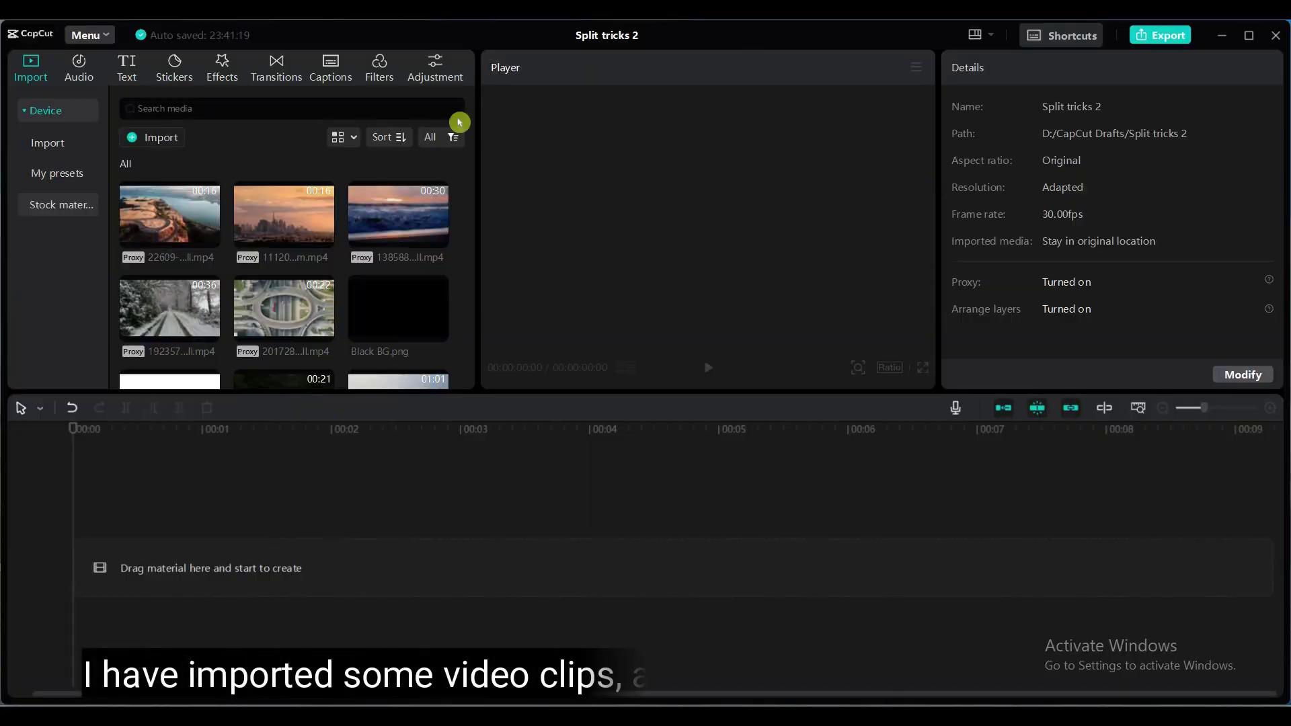
- Preview the imported White BG and Black BG images in the media library
mouse_move(471, 214)
left_mouse_down()
mouse_move(477, 267)
mouse_move(475, 250)
left_mouse_up()
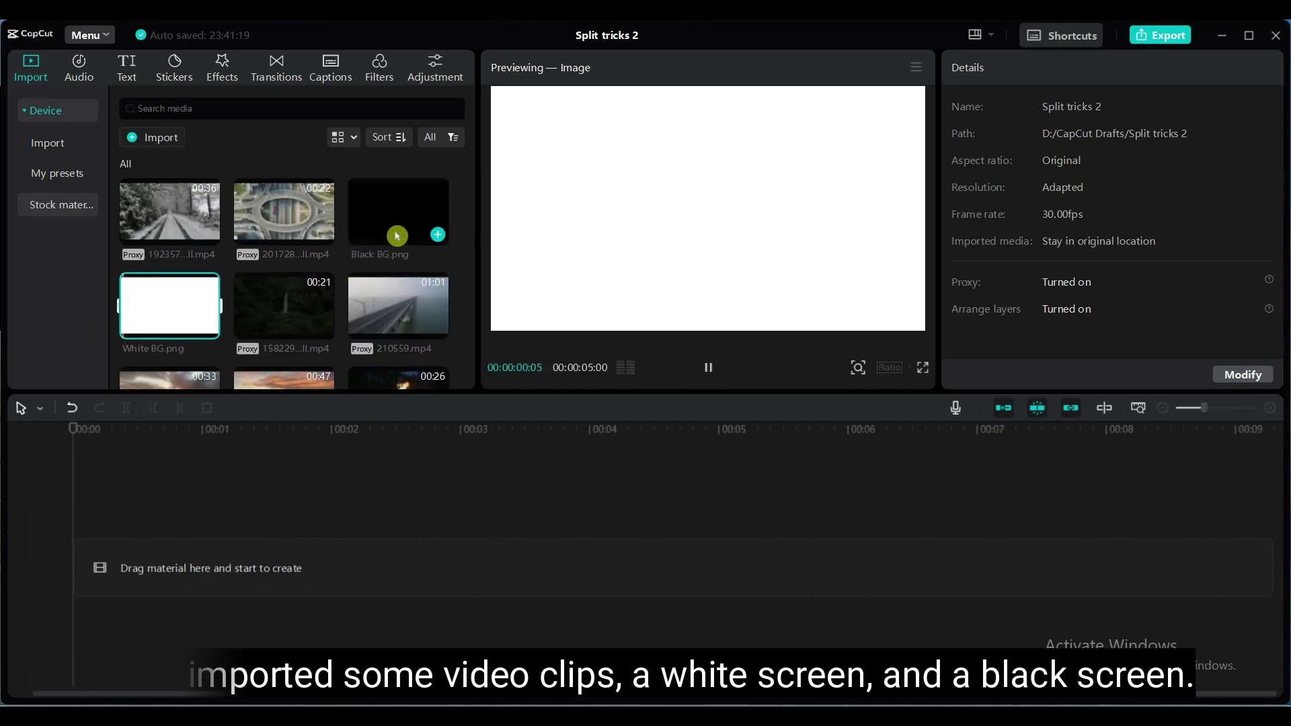
key("space")
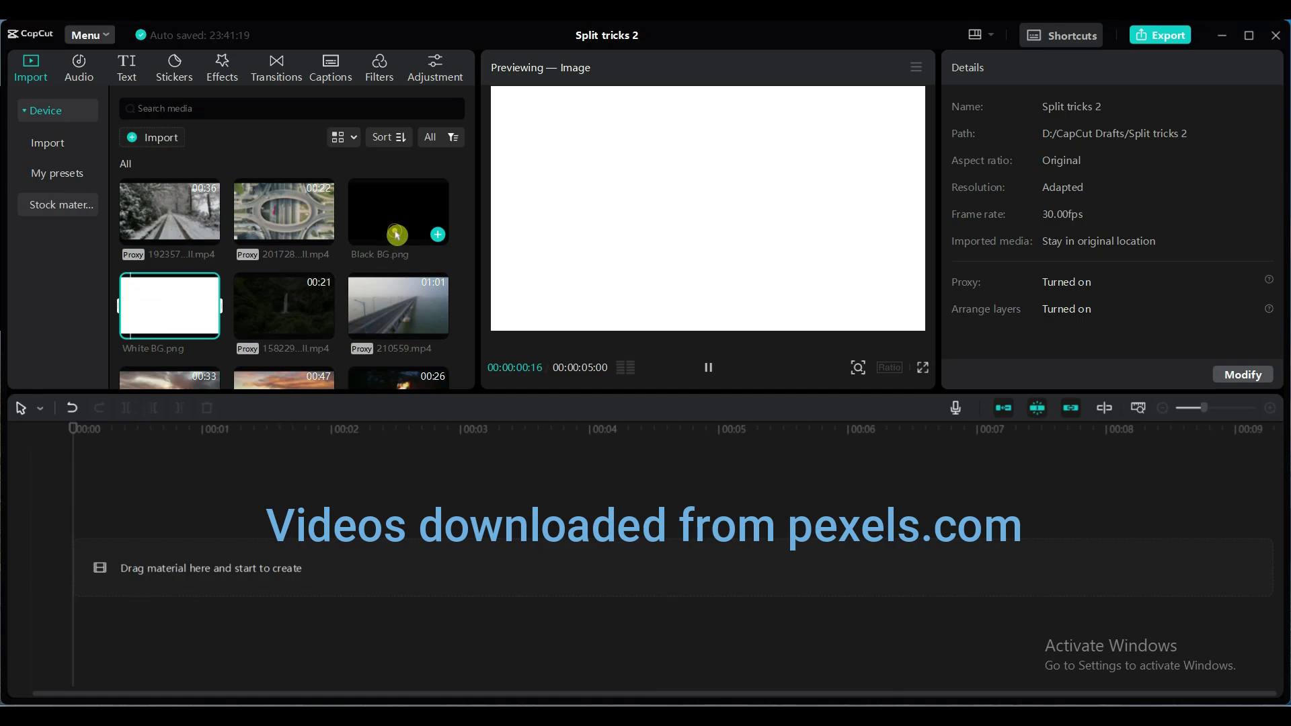
left_click(396, 234)
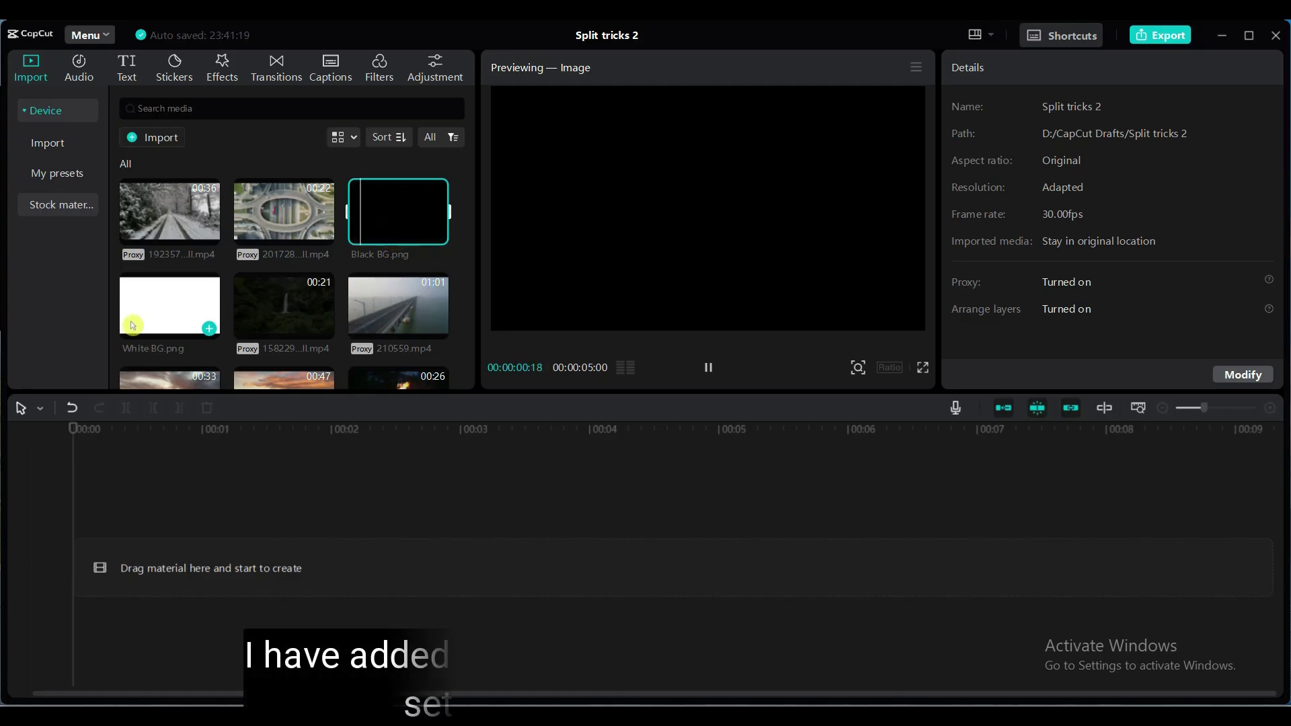
- Place White BG.png and Black BG.png as stacked 7-second clips, black above white
left_click_drag(159, 561, 162, 562)
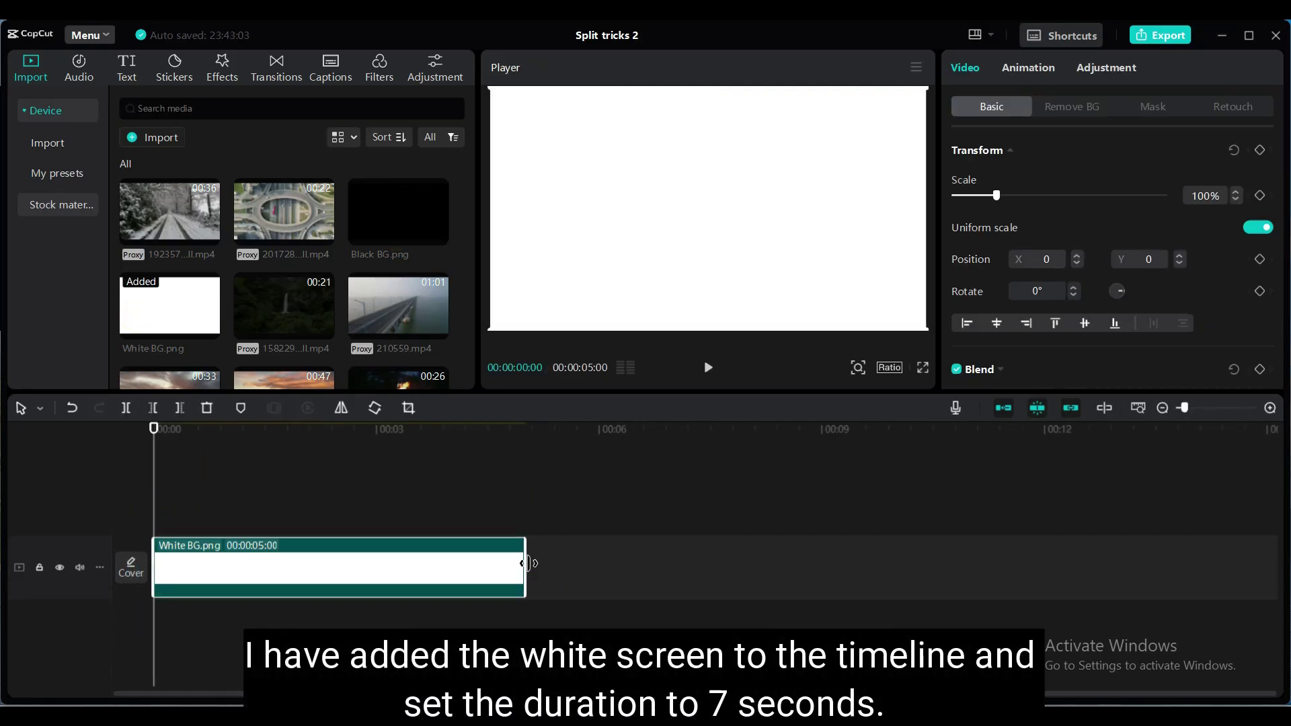
left_click_drag(529, 564, 622, 571)
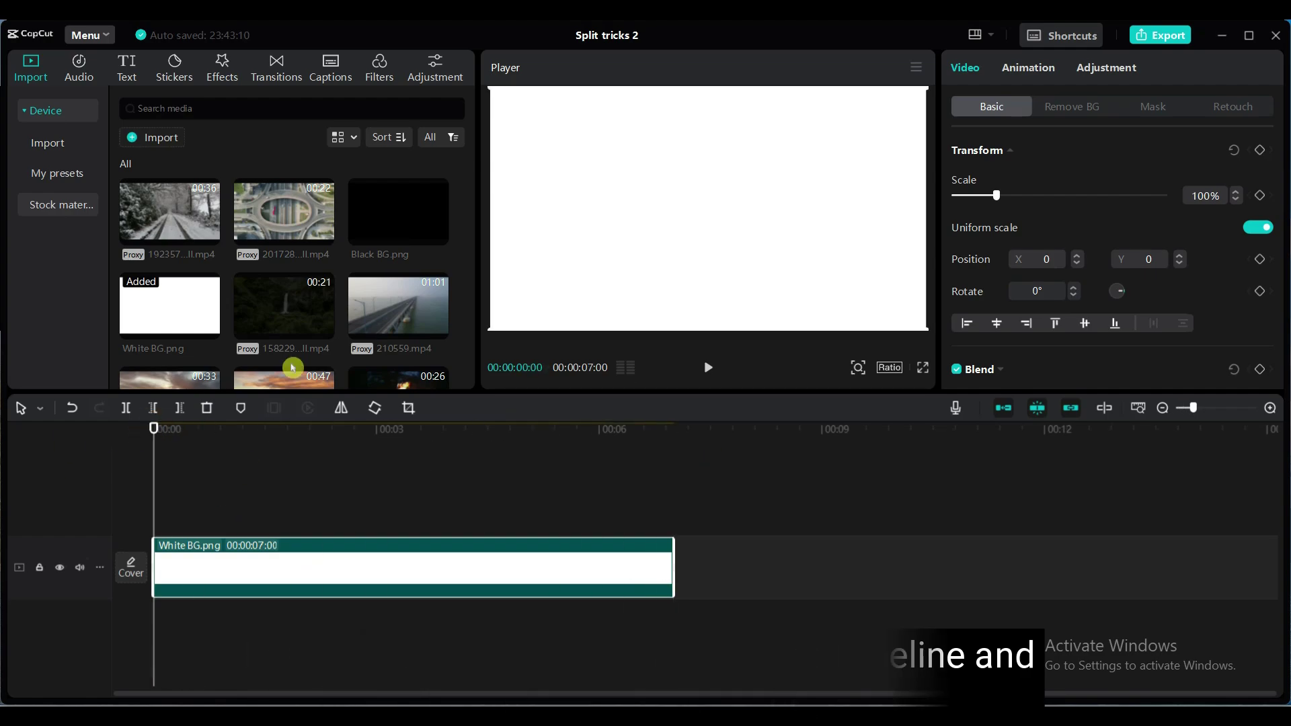
left_click_drag(403, 205, 161, 511)
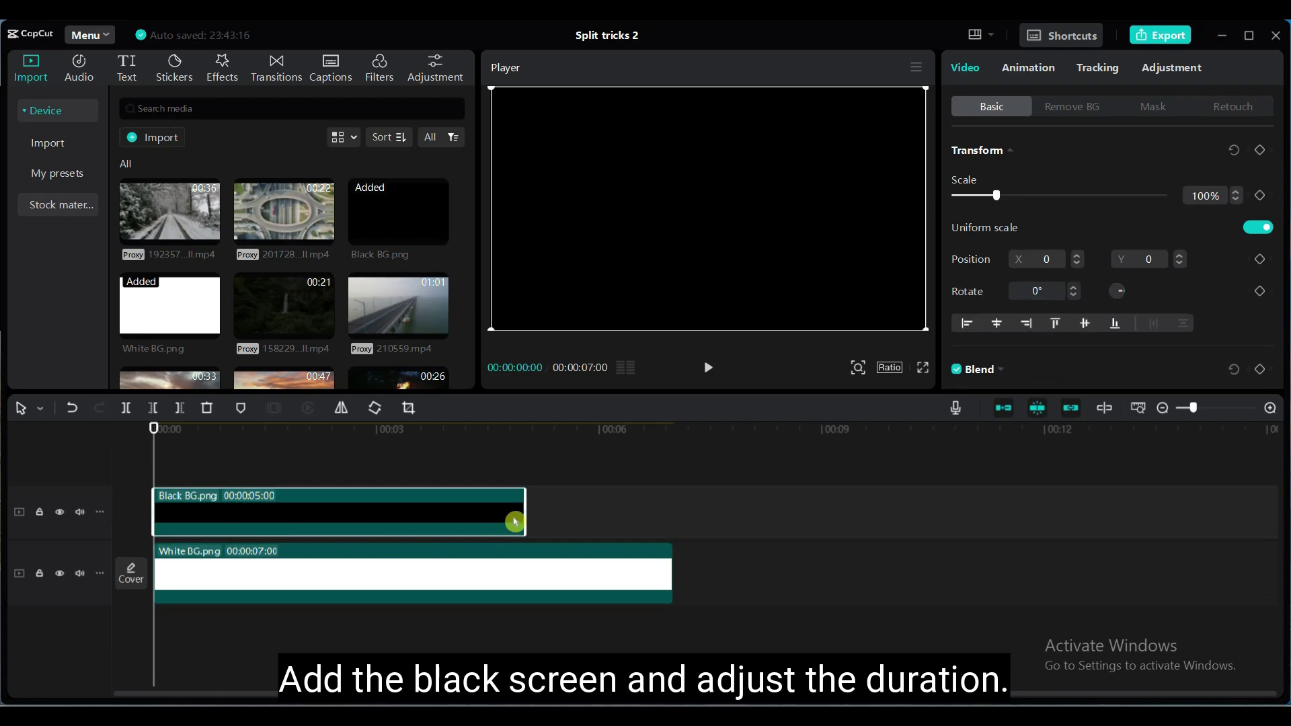
left_click_drag(526, 512, 665, 514)
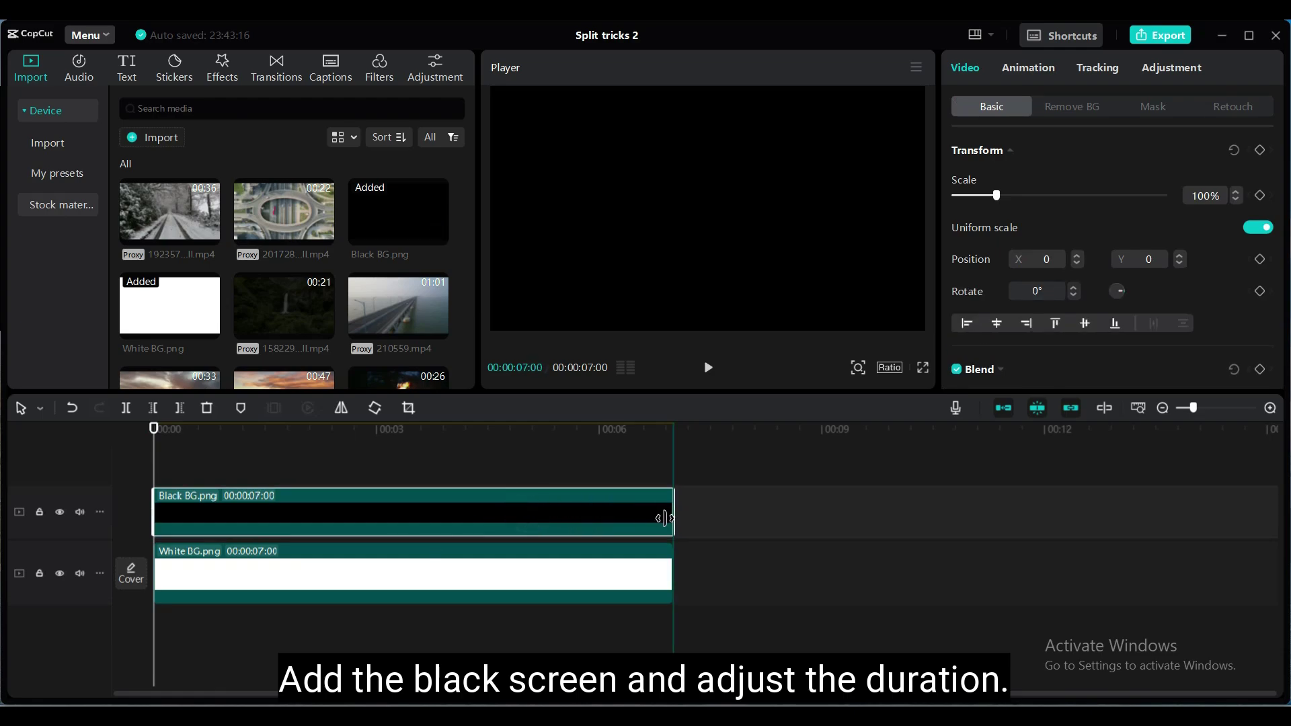
- Apply a centred 600×800 rectangle mask to the black clip
left_click(1154, 109)
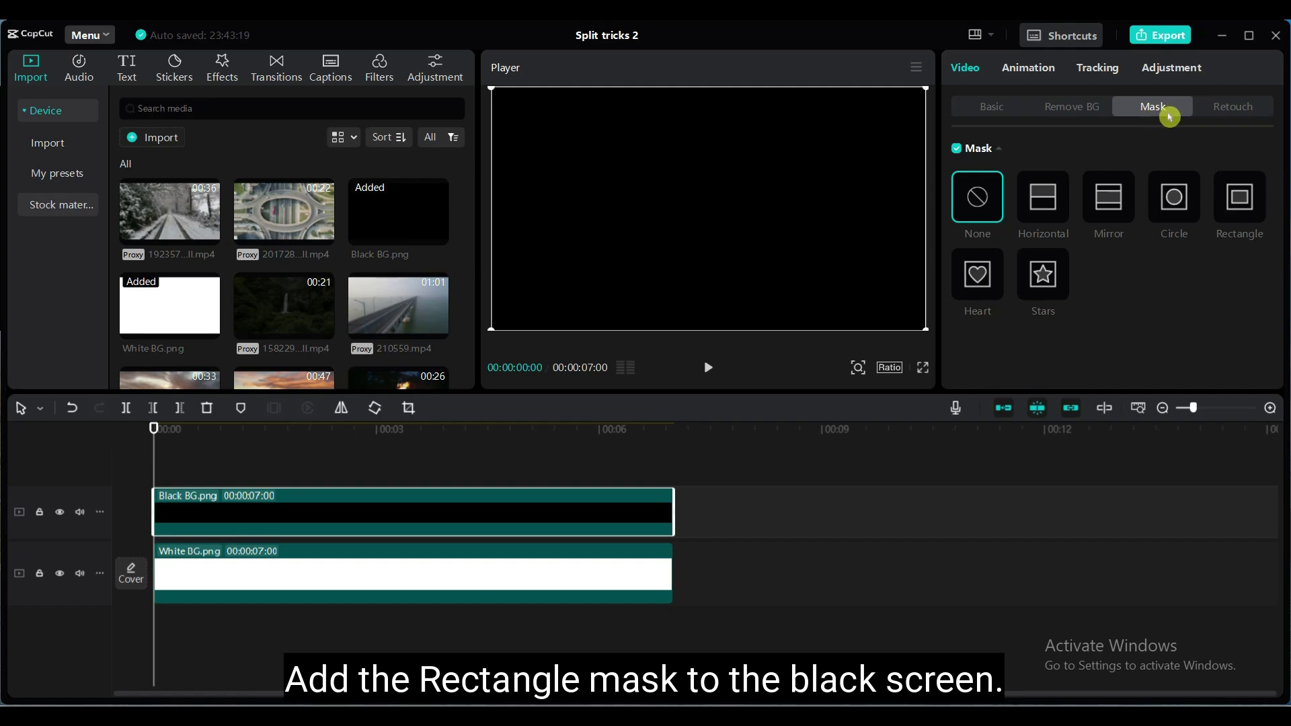
left_click(1248, 203)
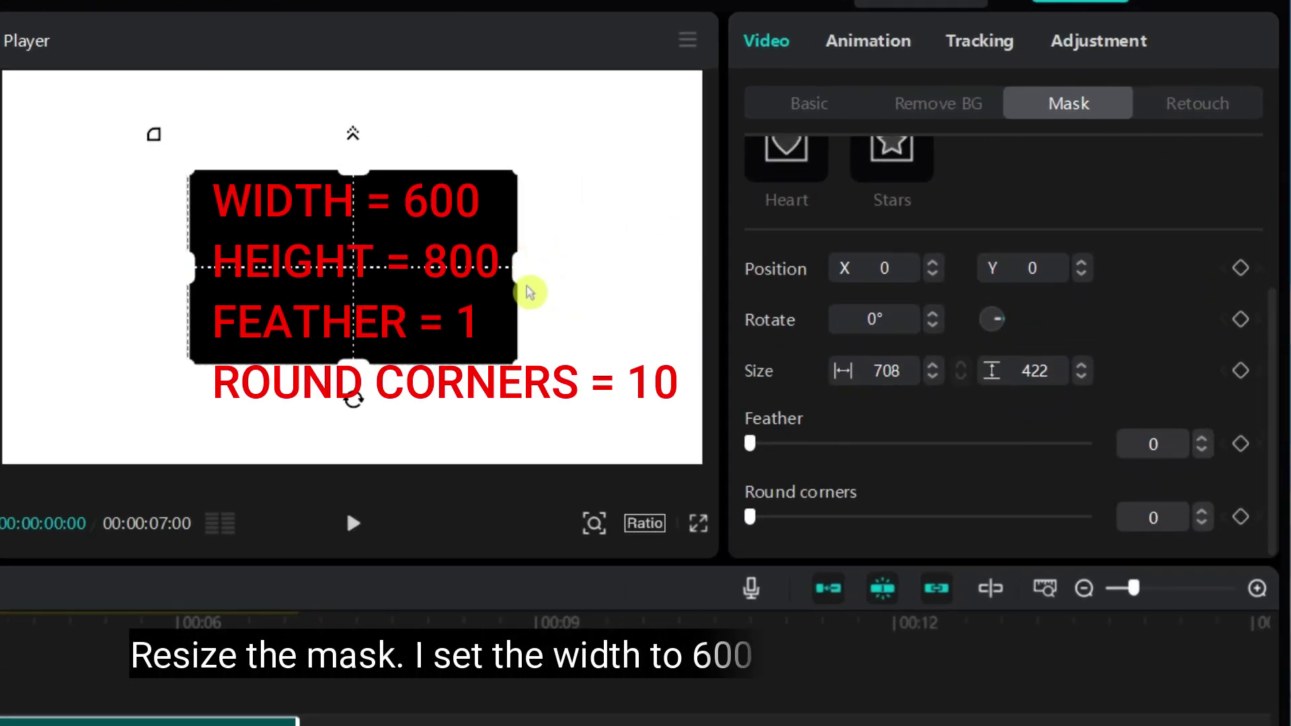
left_click_drag(531, 292, 518, 274)
left_click_drag(353, 365, 366, 427)
type("600")
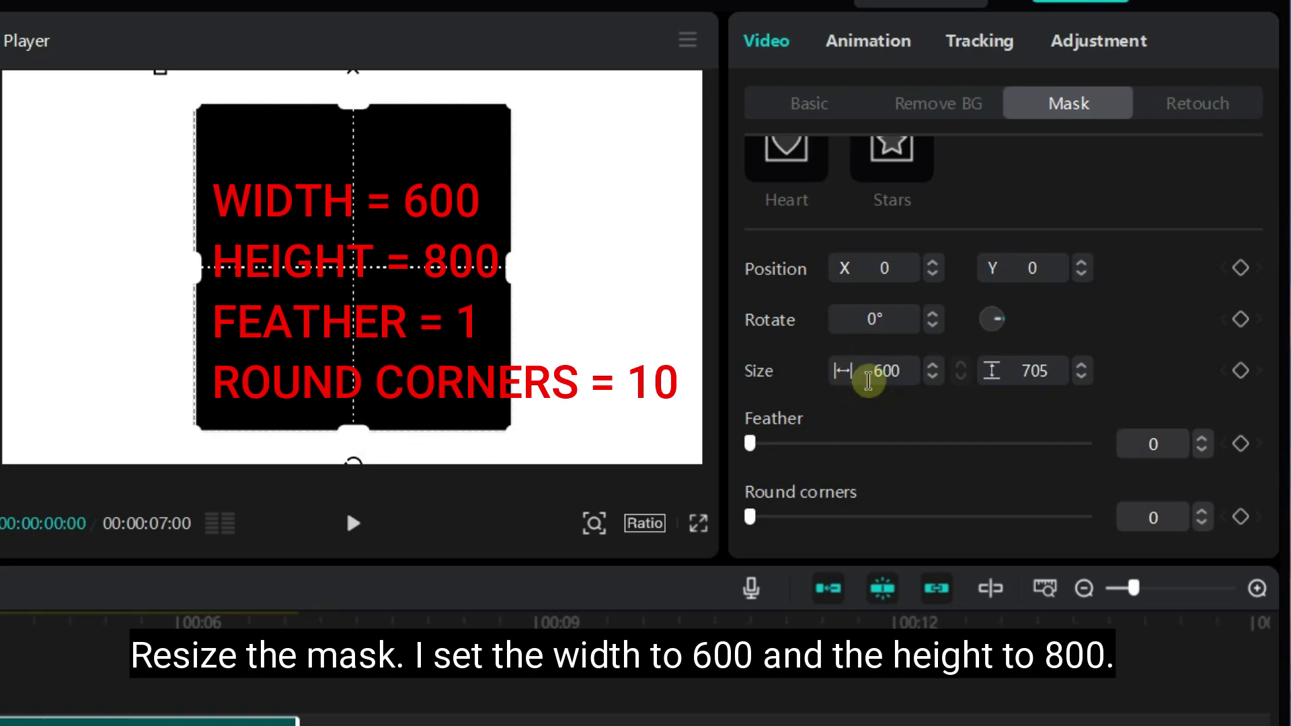
key("Return")
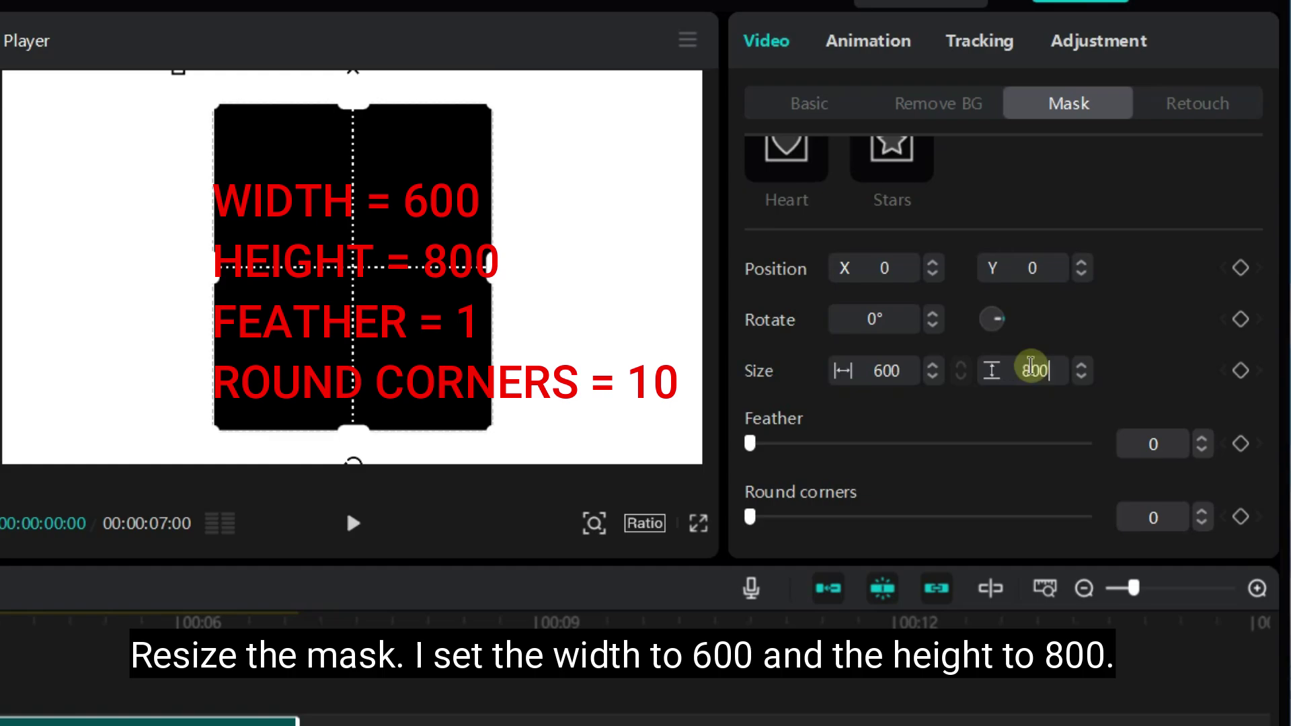
key("Return")
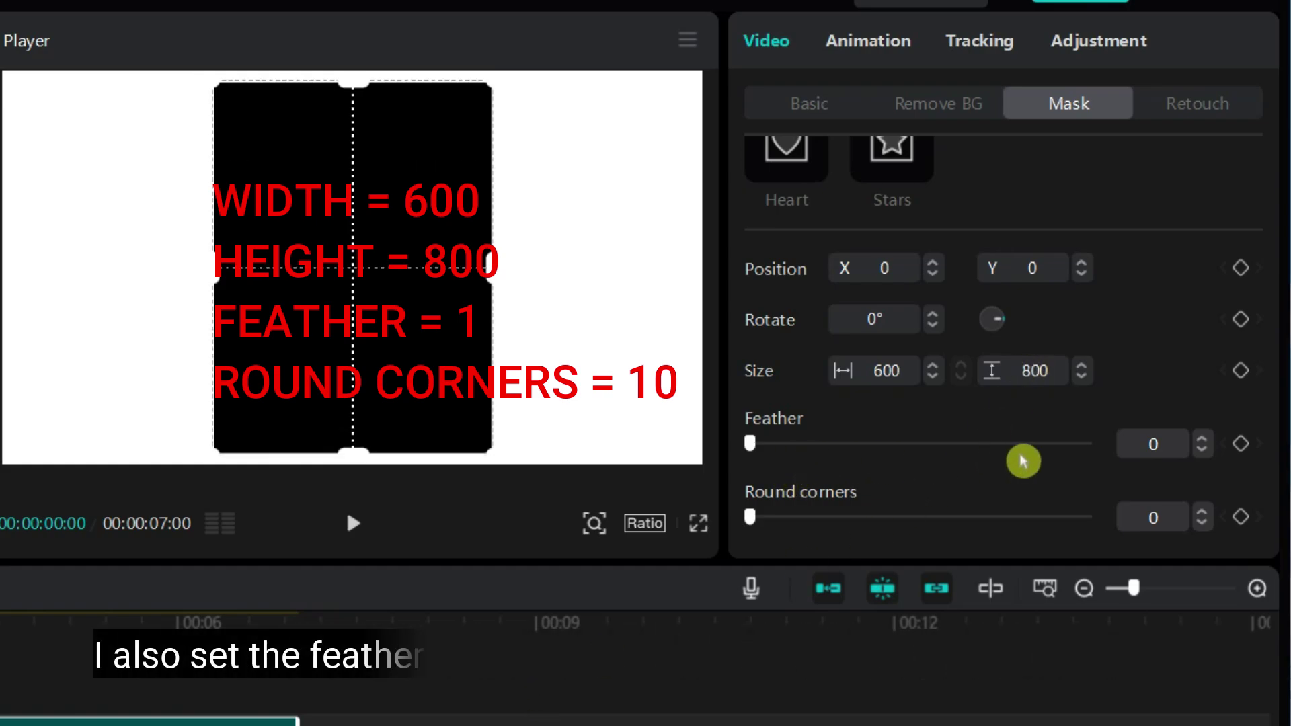
- Set mask feather to 1 and corner rounding to 10, then duplicate the black clip
left_click(1154, 444)
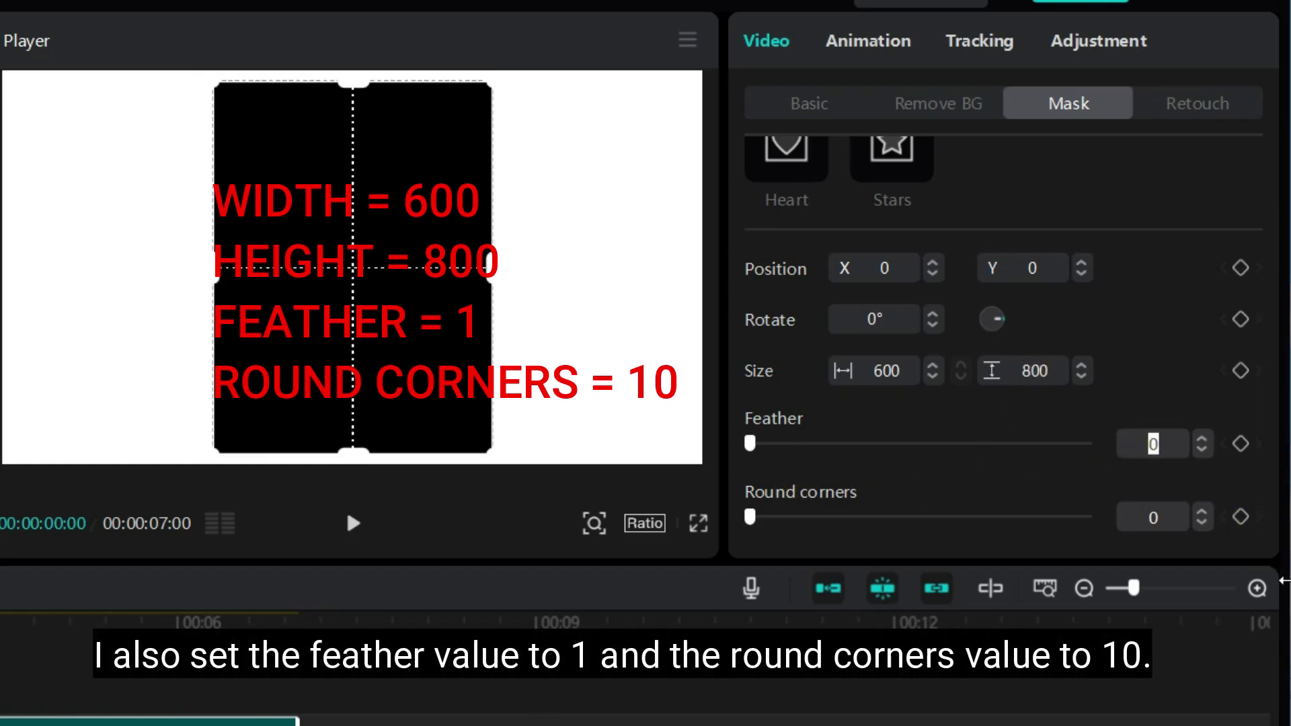
type("1")
key("Return")
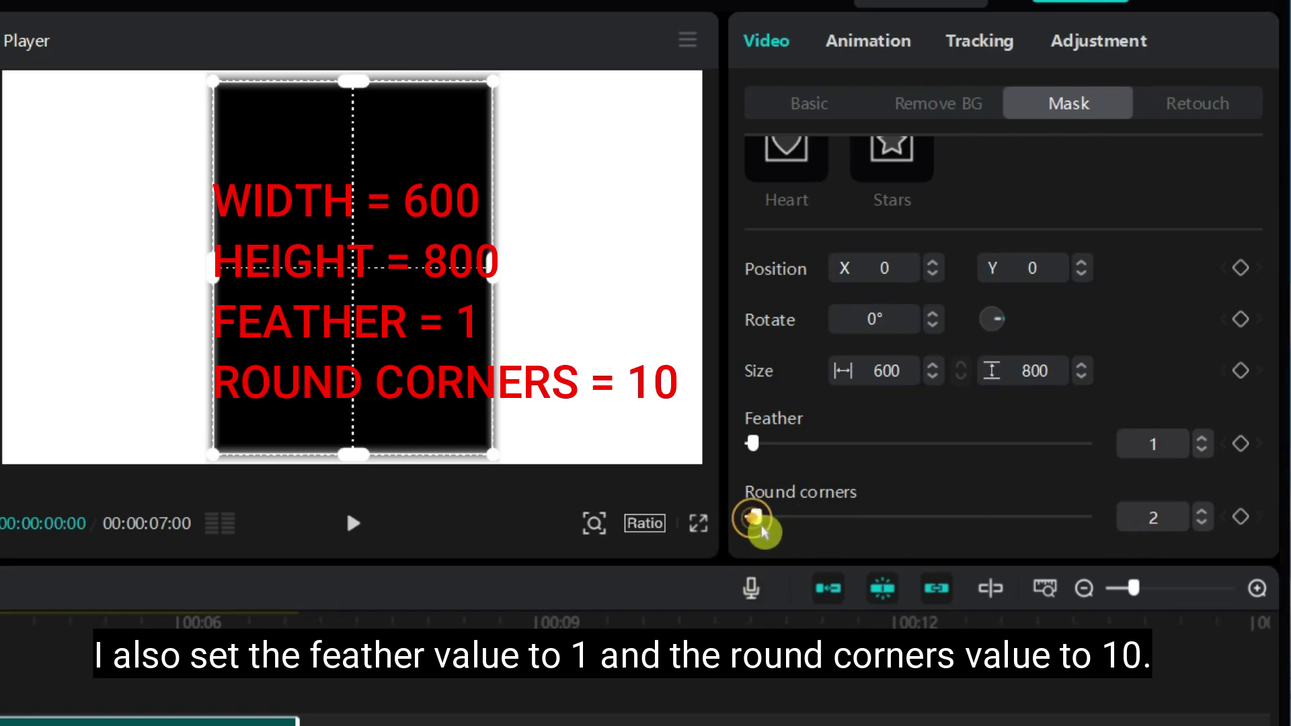
left_click_drag(762, 530, 789, 532)
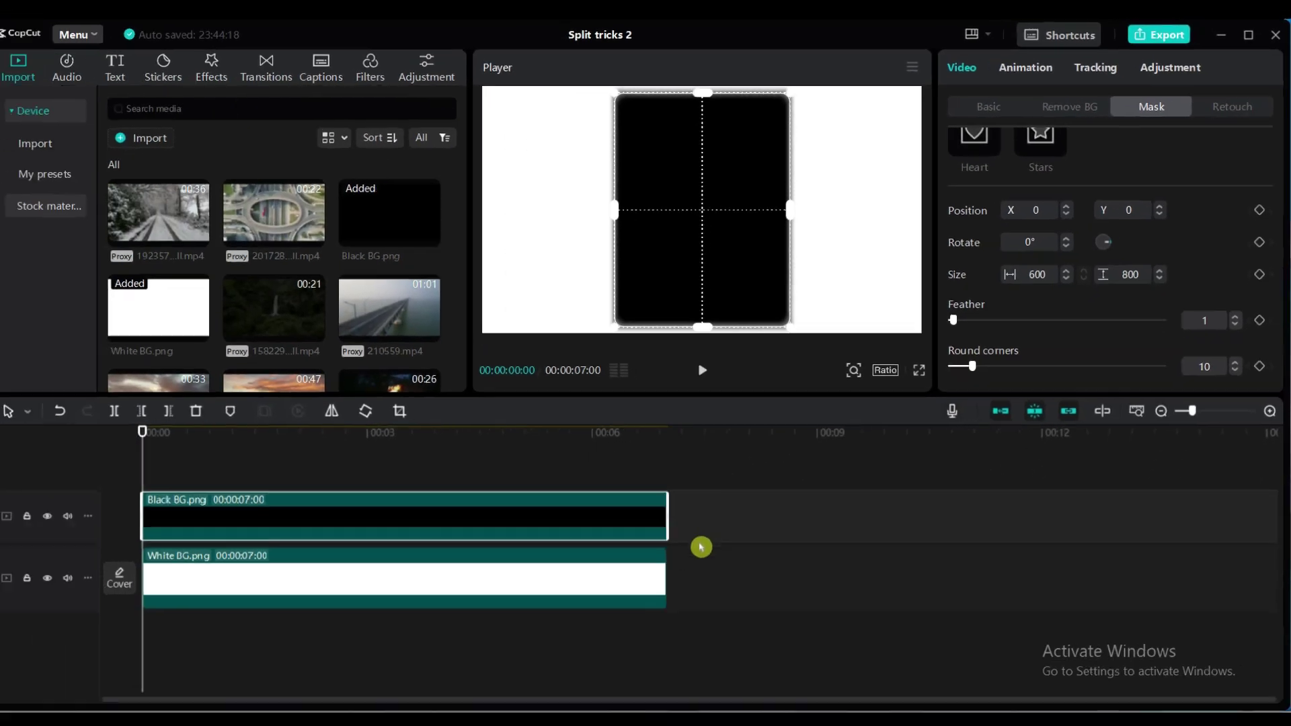
mouse_move(321, 512)
left_mouse_down()
mouse_move(337, 464)
mouse_move(565, 503)
left_mouse_up()
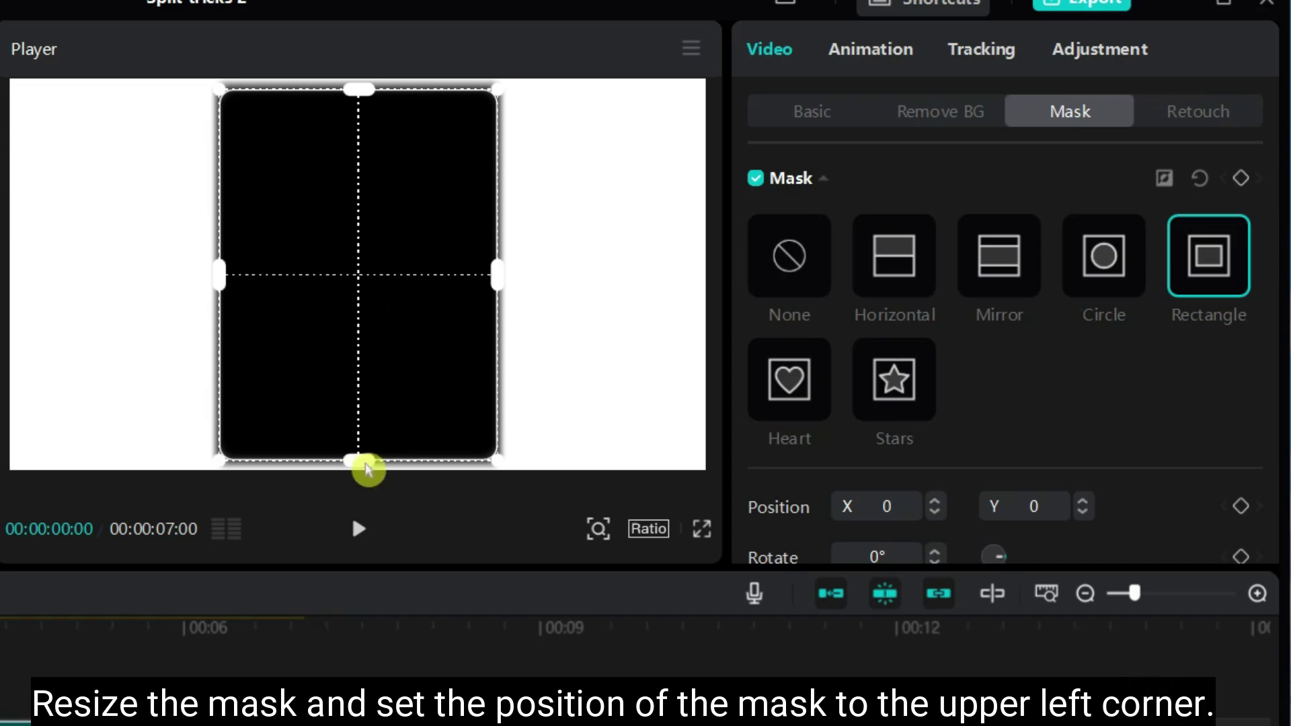
- Shrink the copied frame's mask and move it to the upper-left corner (X -529, Y 202)
mouse_move(394, 340)
left_mouse_down()
mouse_move(231, 296)
mouse_move(165, 320)
left_mouse_up()
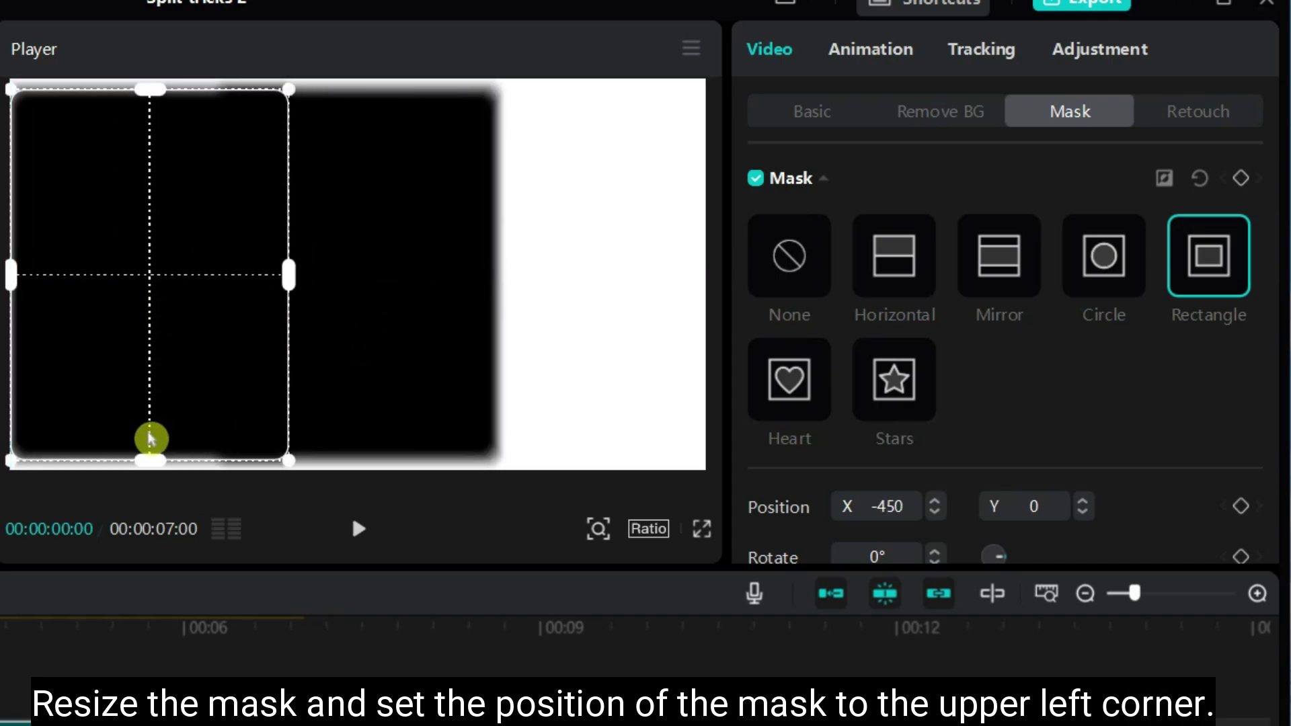
left_click_drag(157, 463, 150, 381)
mouse_move(290, 285)
left_mouse_down()
mouse_move(190, 276)
mouse_move(208, 265)
left_mouse_up()
left_click_drag(121, 374, 150, 247)
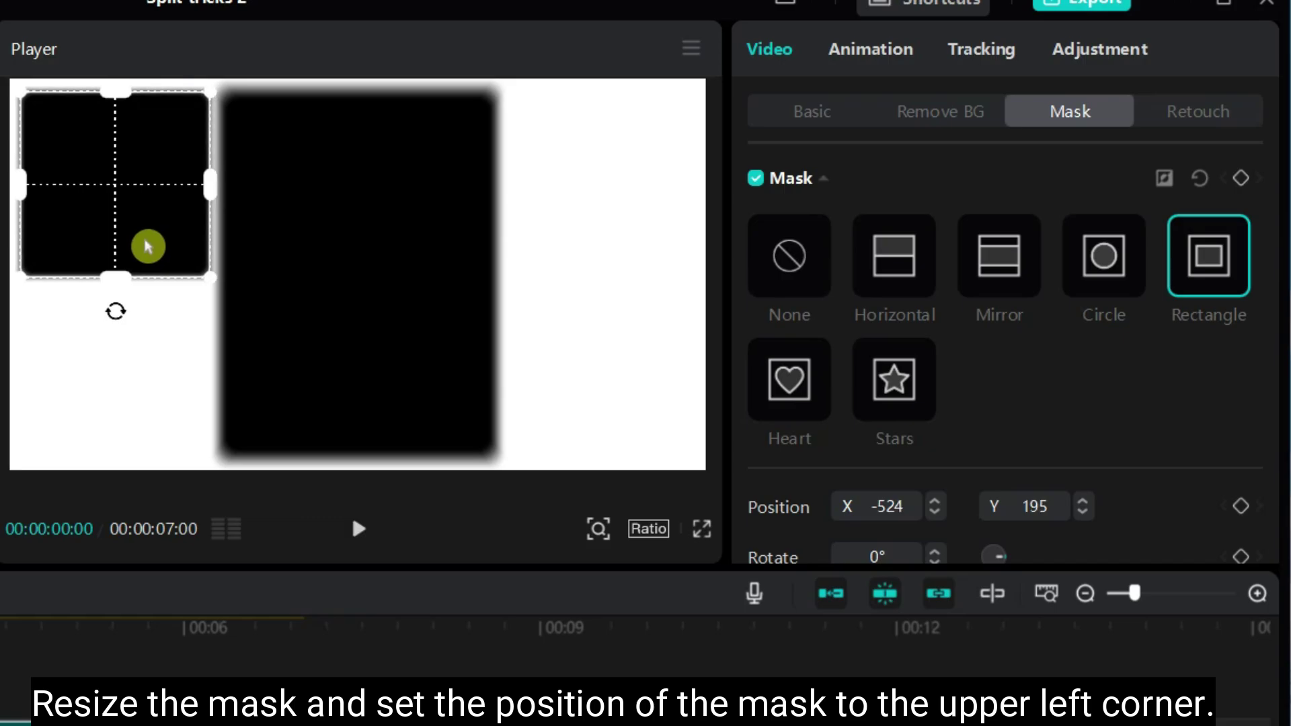
scroll(954, 369, "down", 3)
scroll(969, 533, "down", 1)
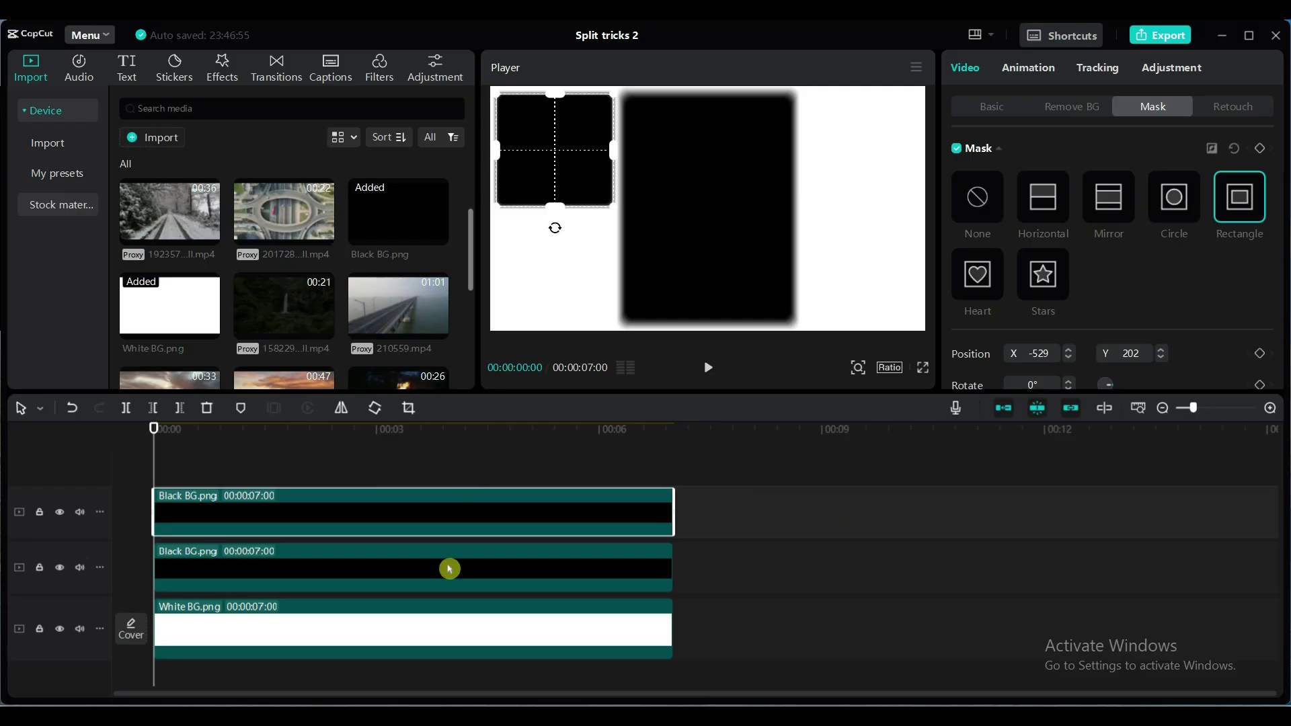
- Place small frame copies in the lower-left, upper-right and lower-right corners
left_click_drag(569, 180, 564, 273)
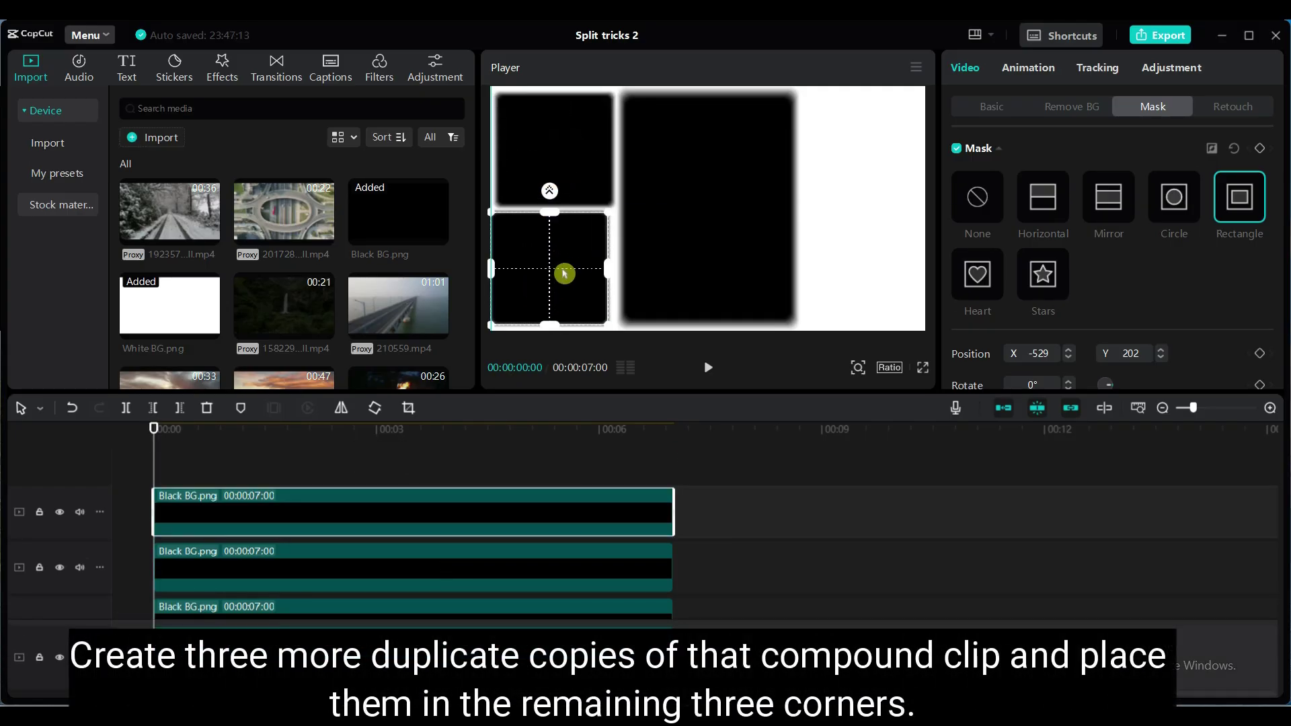
key("ctrl+c")
key("ctrl+v")
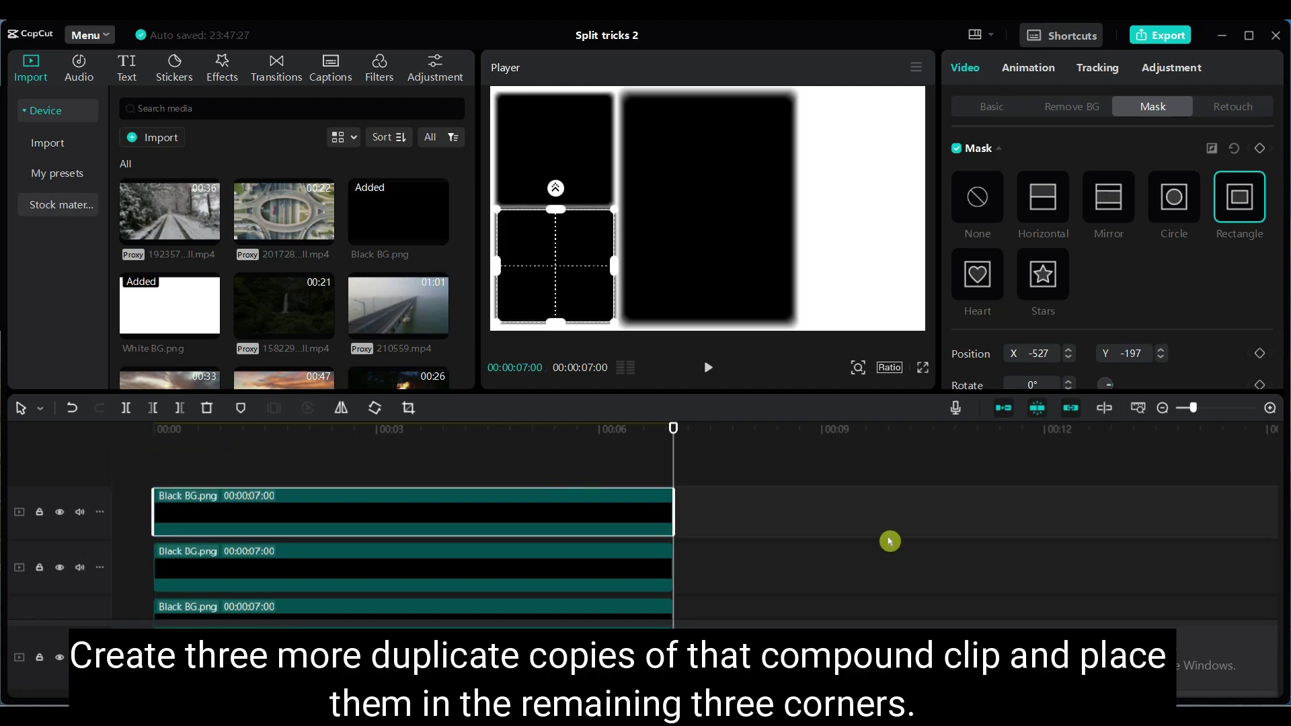
left_click_drag(689, 242, 877, 149)
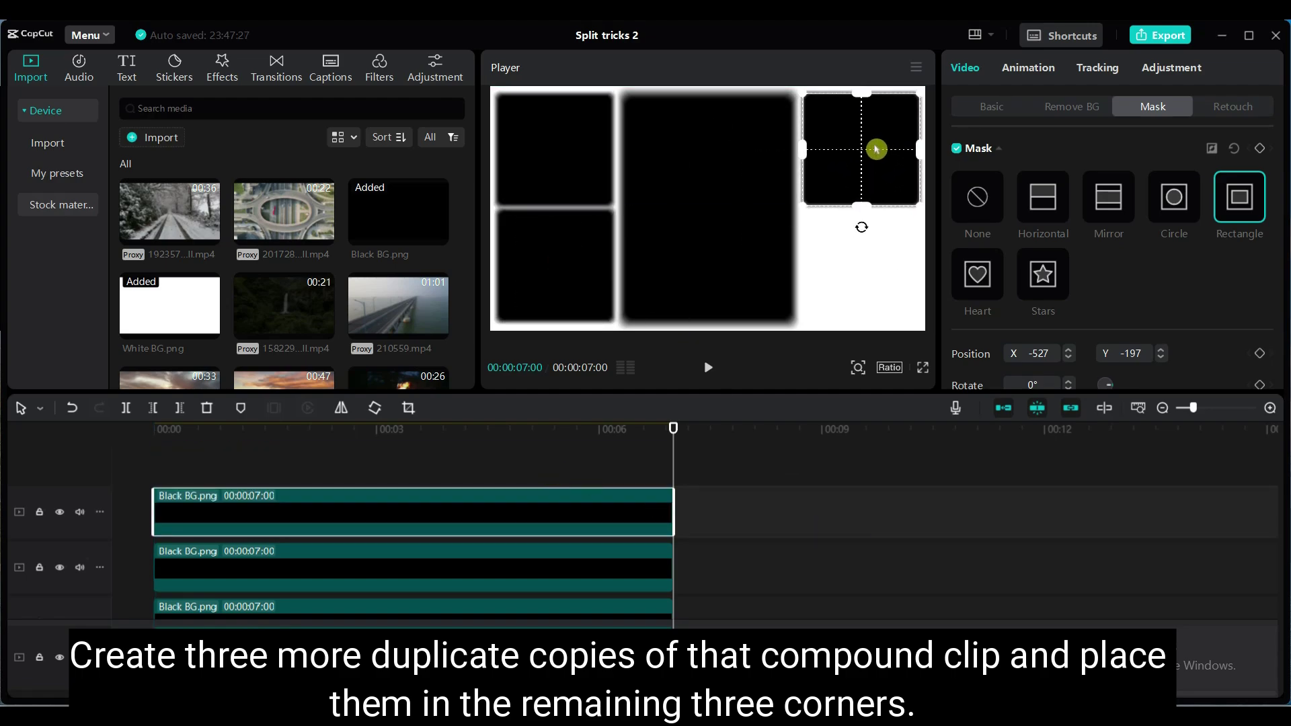
left_click_drag(852, 163, 865, 269)
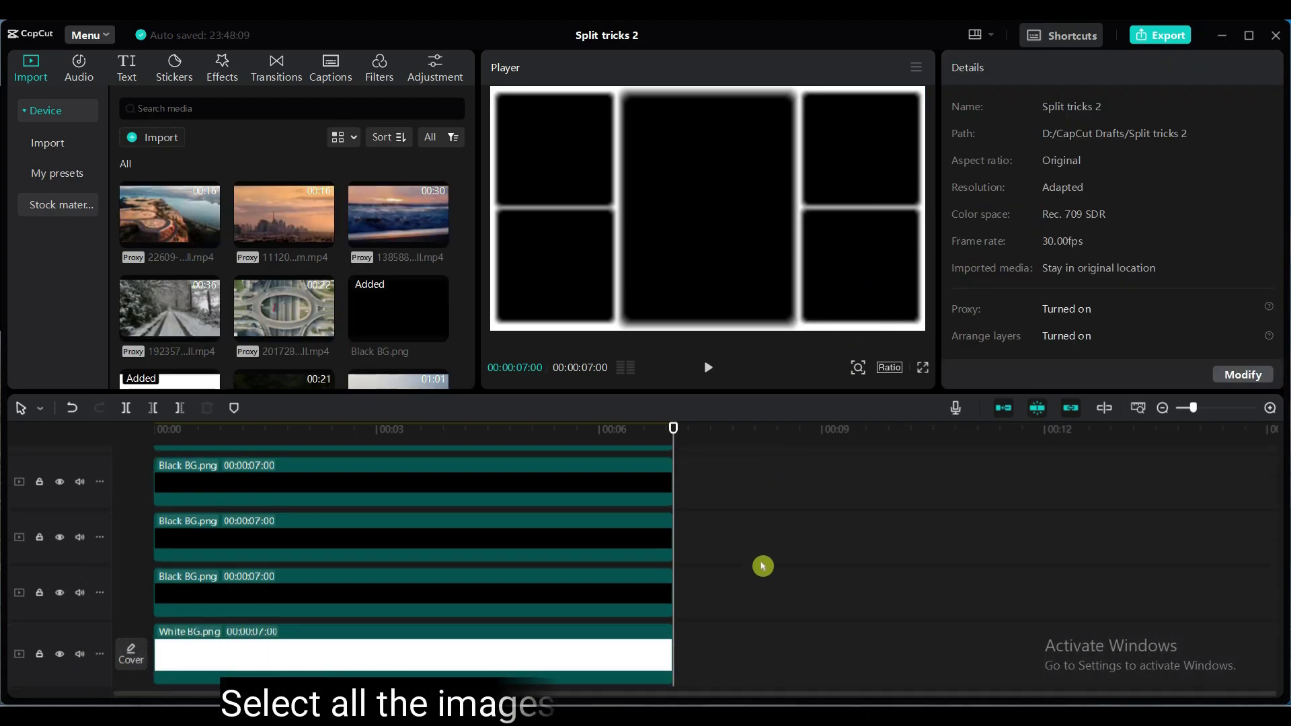
- Merge all white and black image clips into one 7-second compound clip and scrub through it
left_click_drag(751, 673, 259, 451)
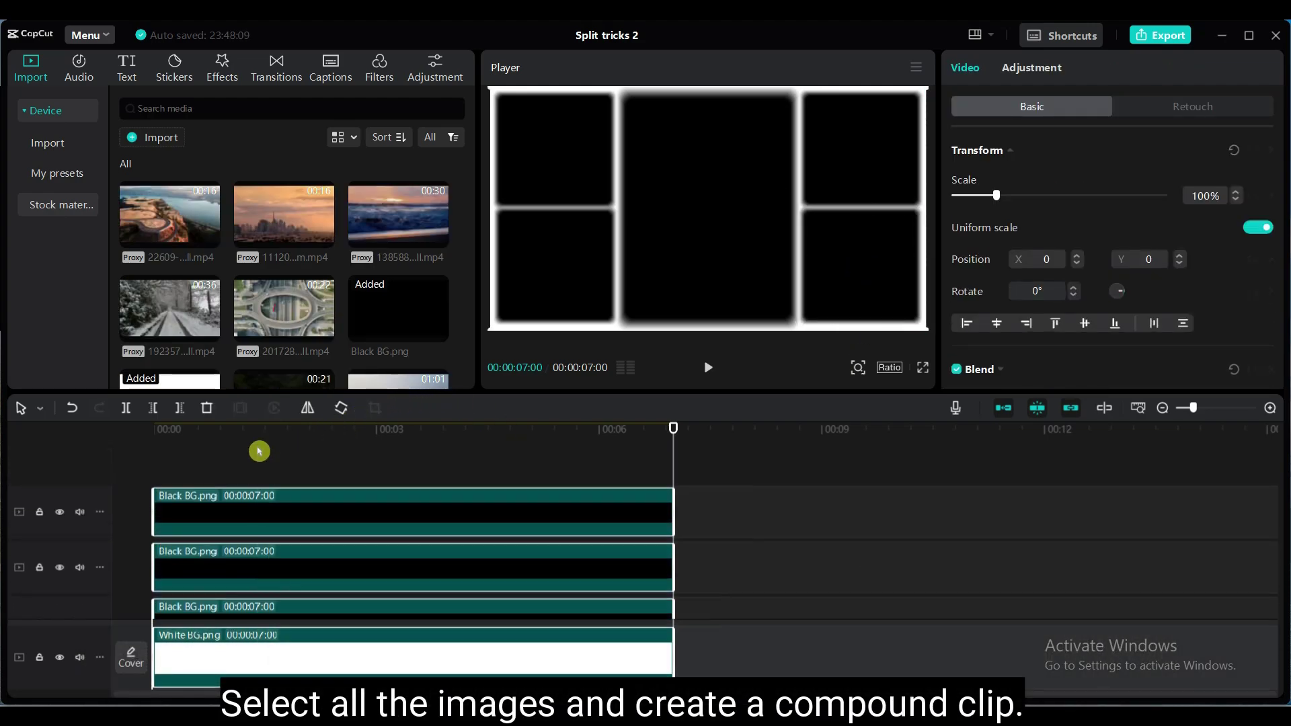
right_click(280, 510)
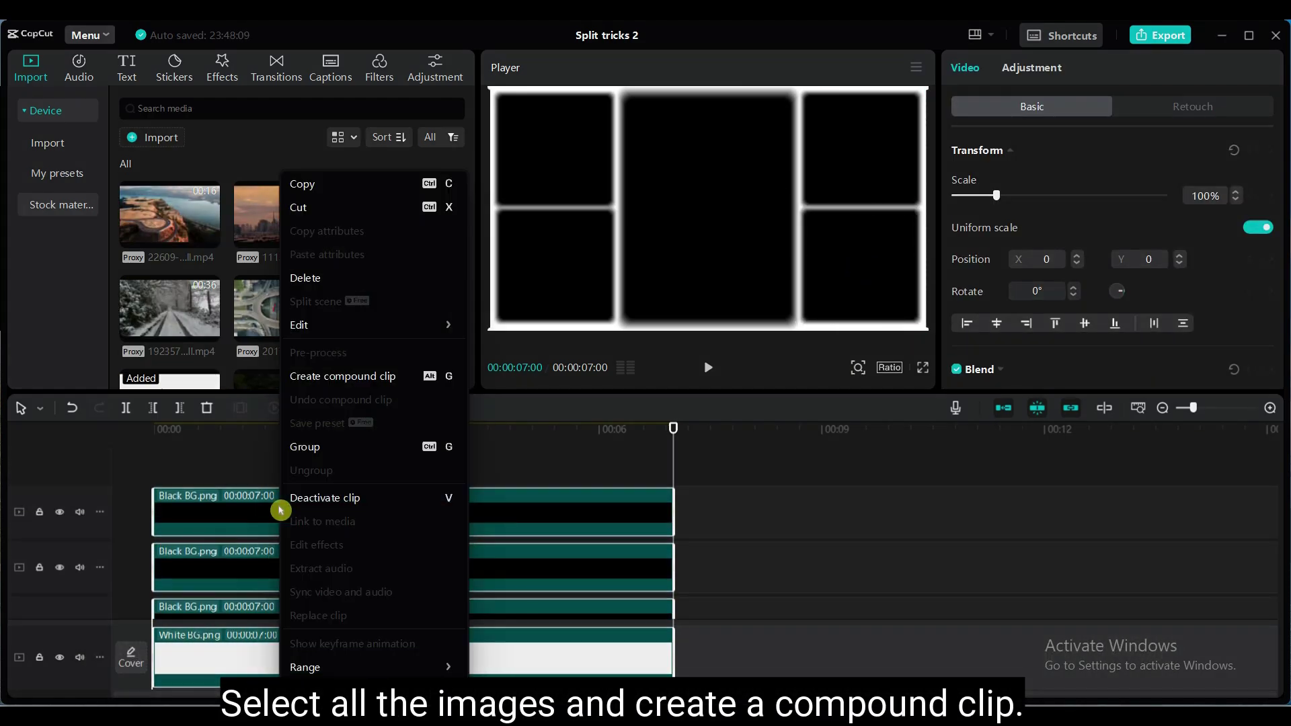
left_click(347, 377)
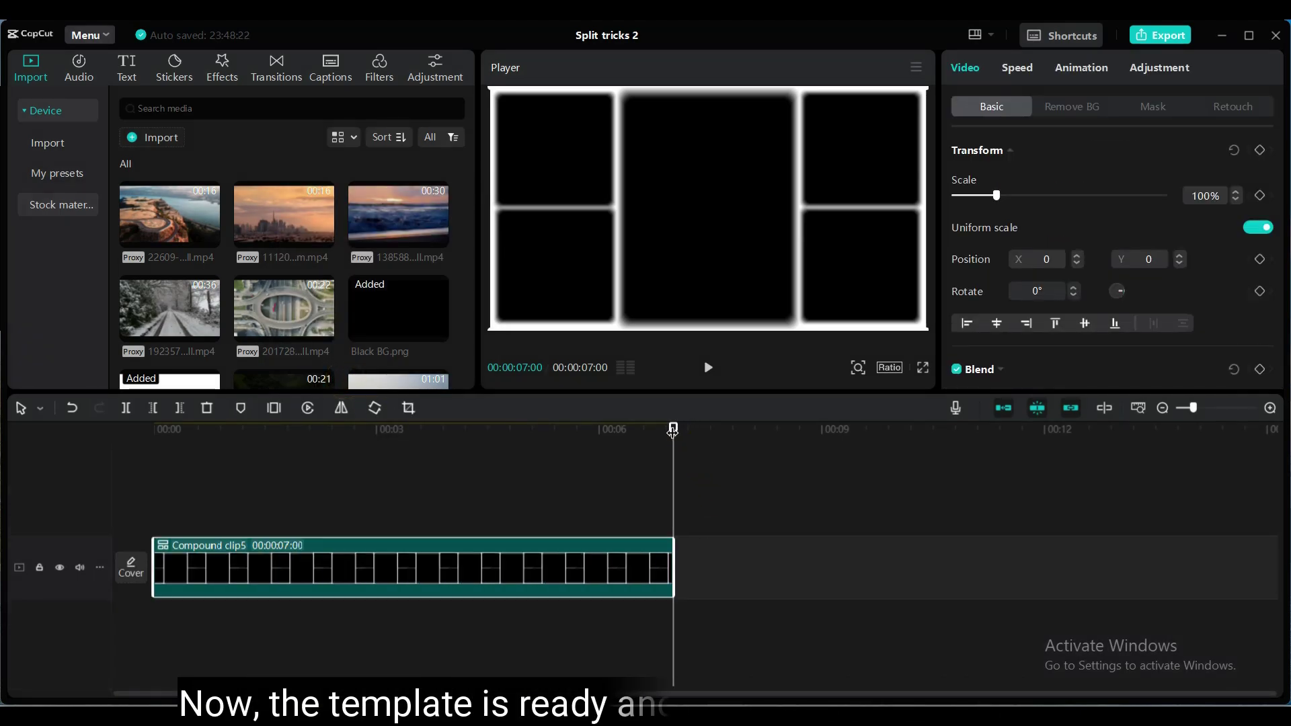
left_click_drag(673, 430, 481, 441)
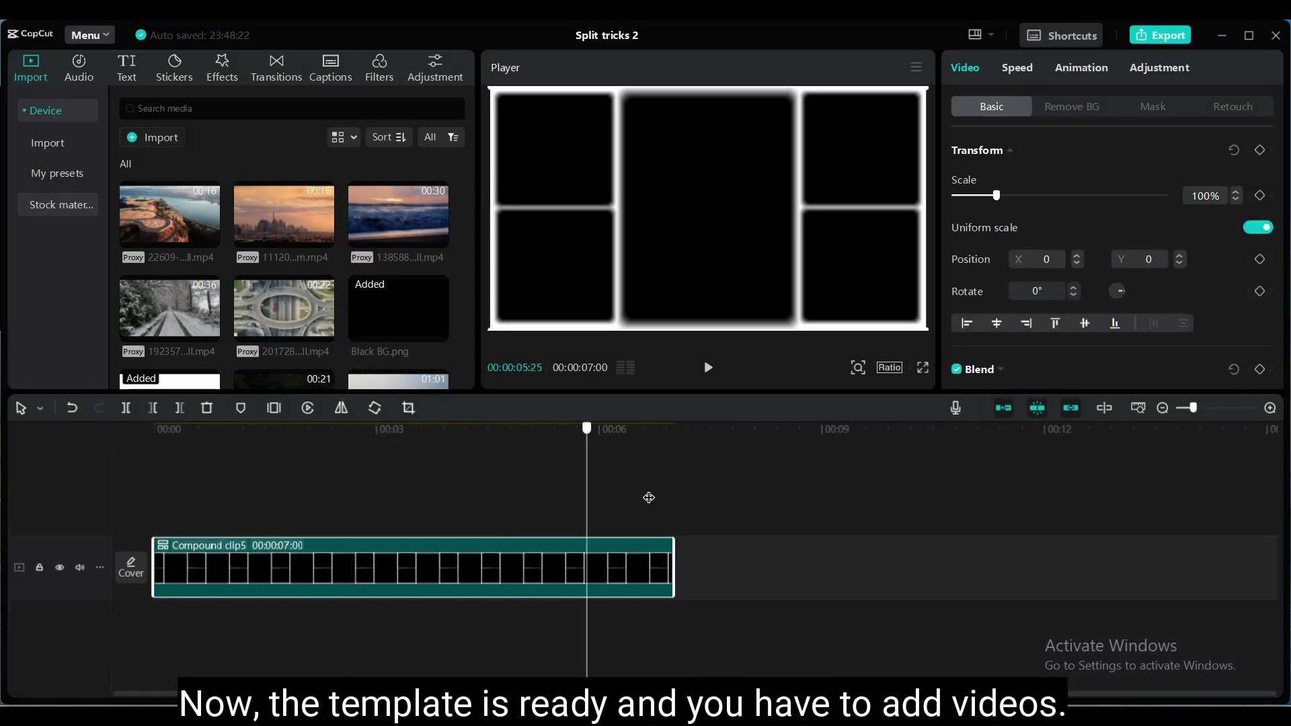
- Add the snowy road clip and trim it to 7 seconds
mouse_move(153, 294)
left_mouse_down()
mouse_move(210, 504)
mouse_move(155, 510)
left_mouse_up()
left_click_drag(154, 437, 673, 437)
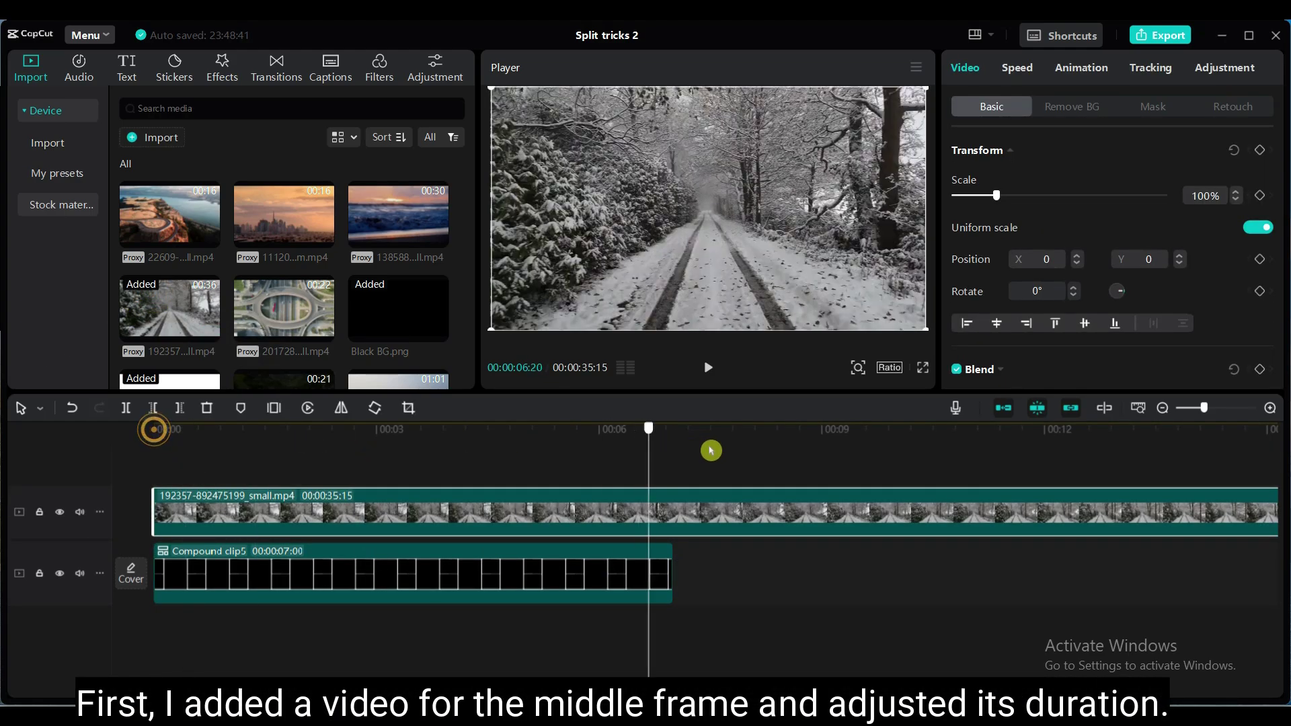
left_click(126, 408)
left_click(801, 513)
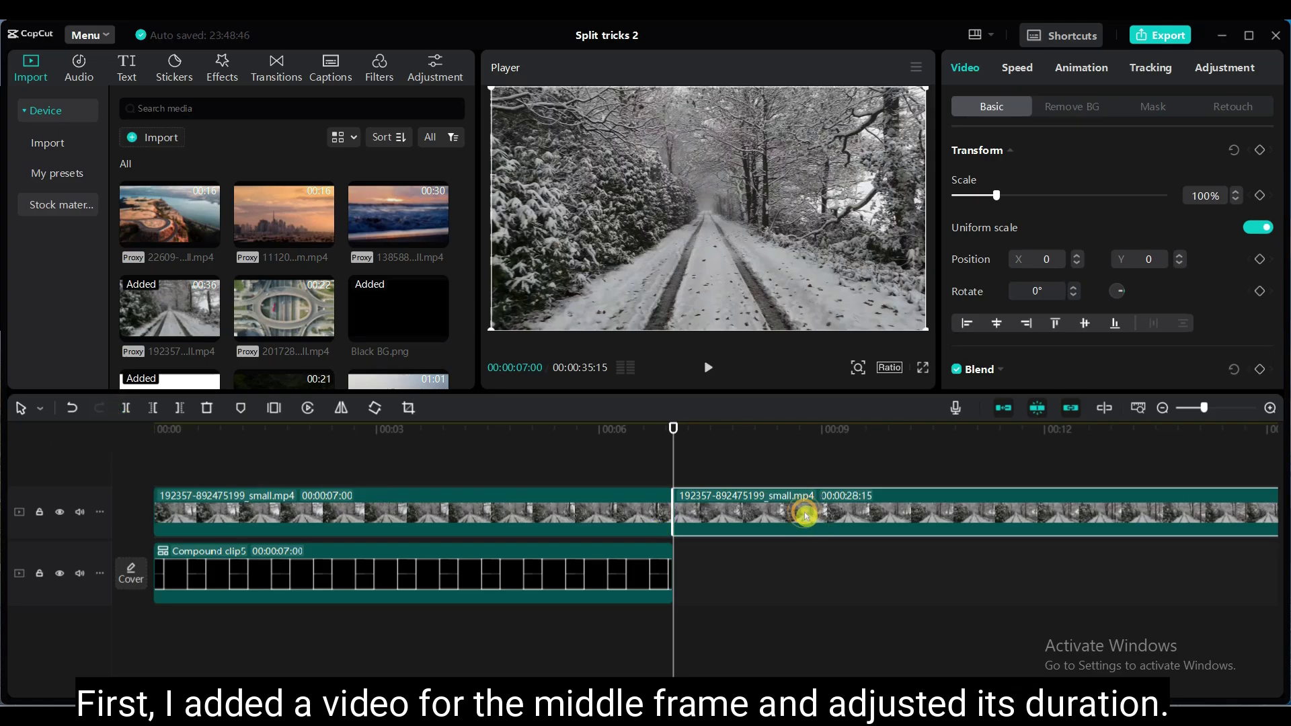
key("Delete")
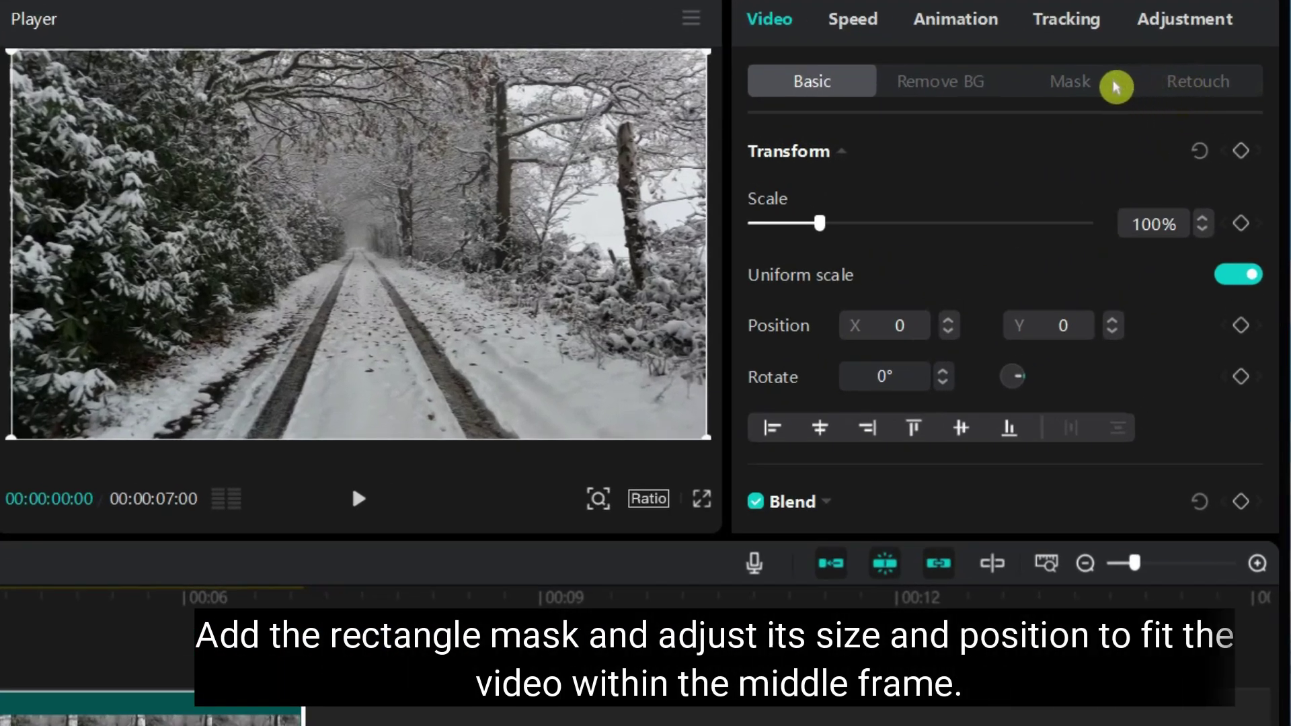
- Fit a rounded-corner rectangle mask on the snowy clip to the tall middle frame
left_click(1099, 86)
left_click(1234, 224)
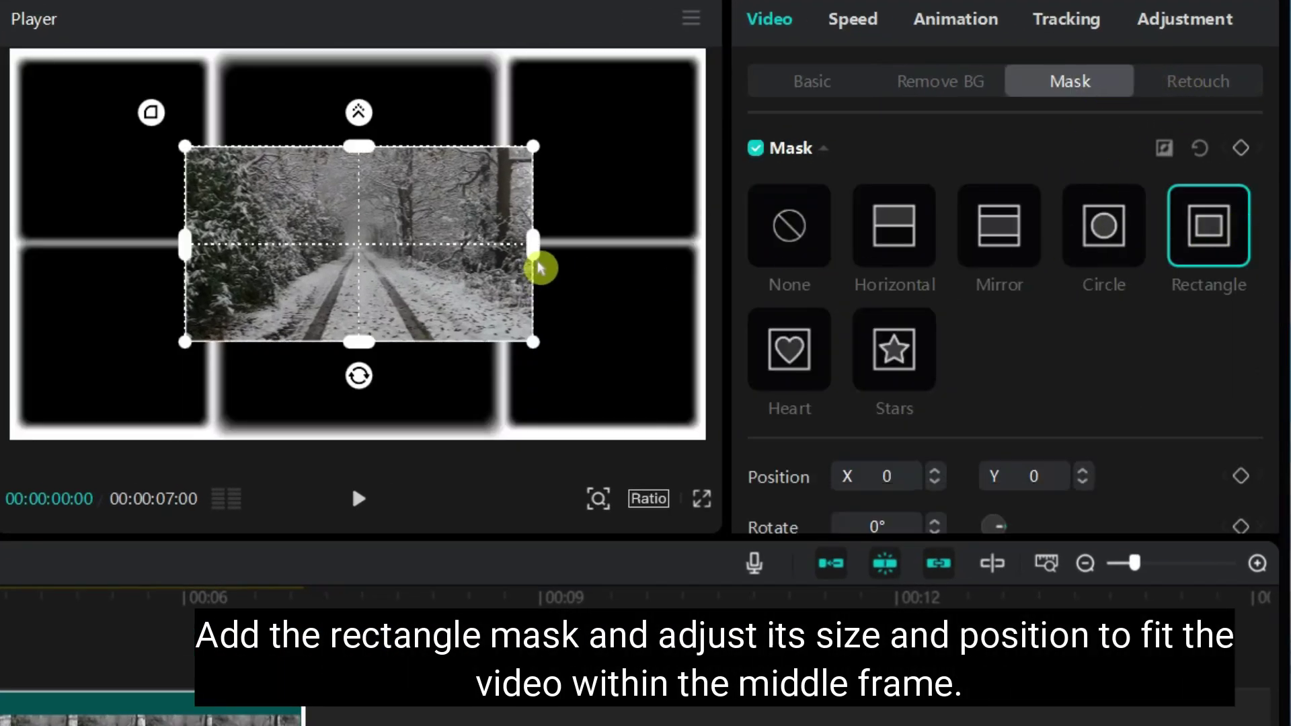
left_click_drag(538, 263, 495, 265)
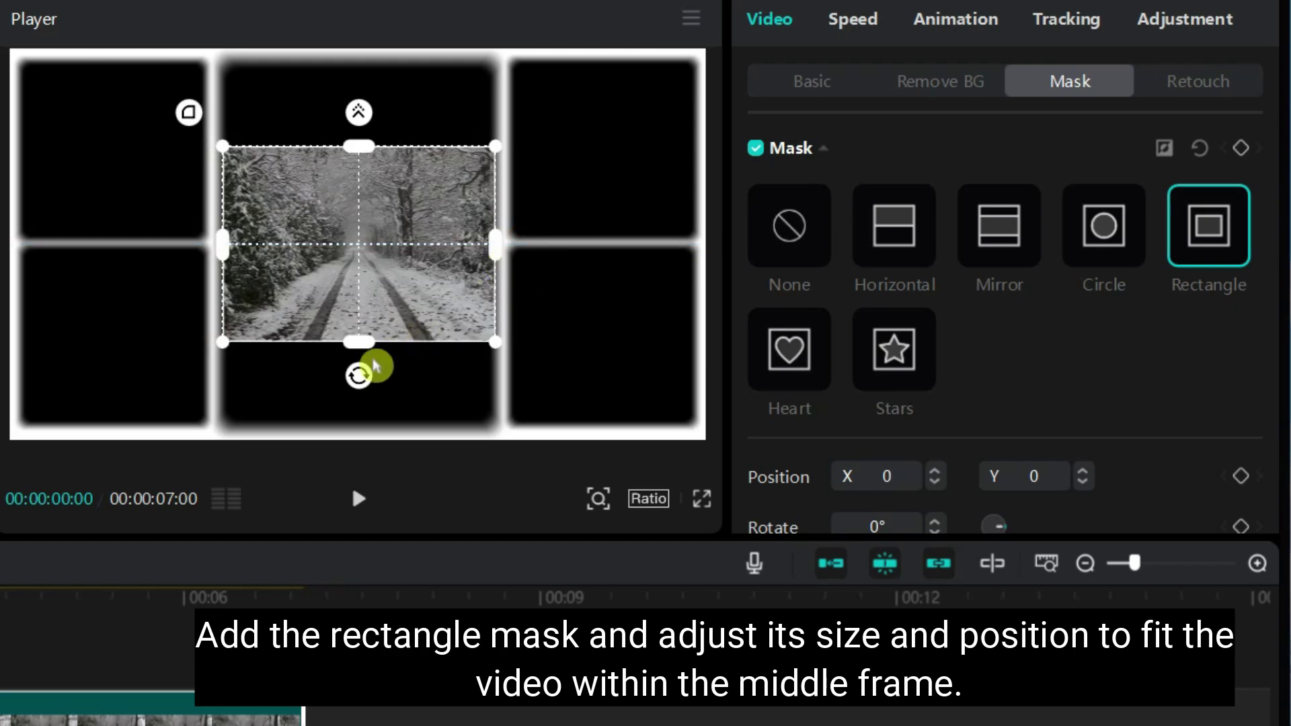
left_click_drag(370, 352, 400, 438)
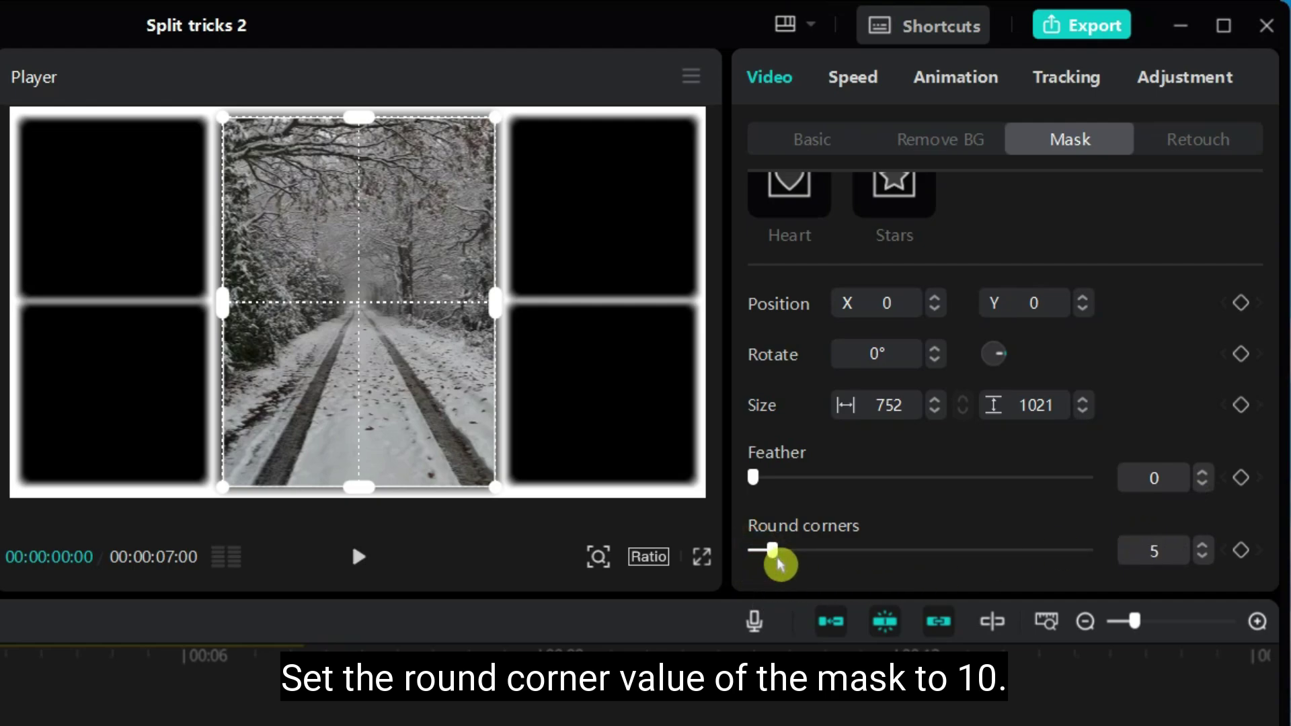
left_click_drag(778, 559, 791, 563)
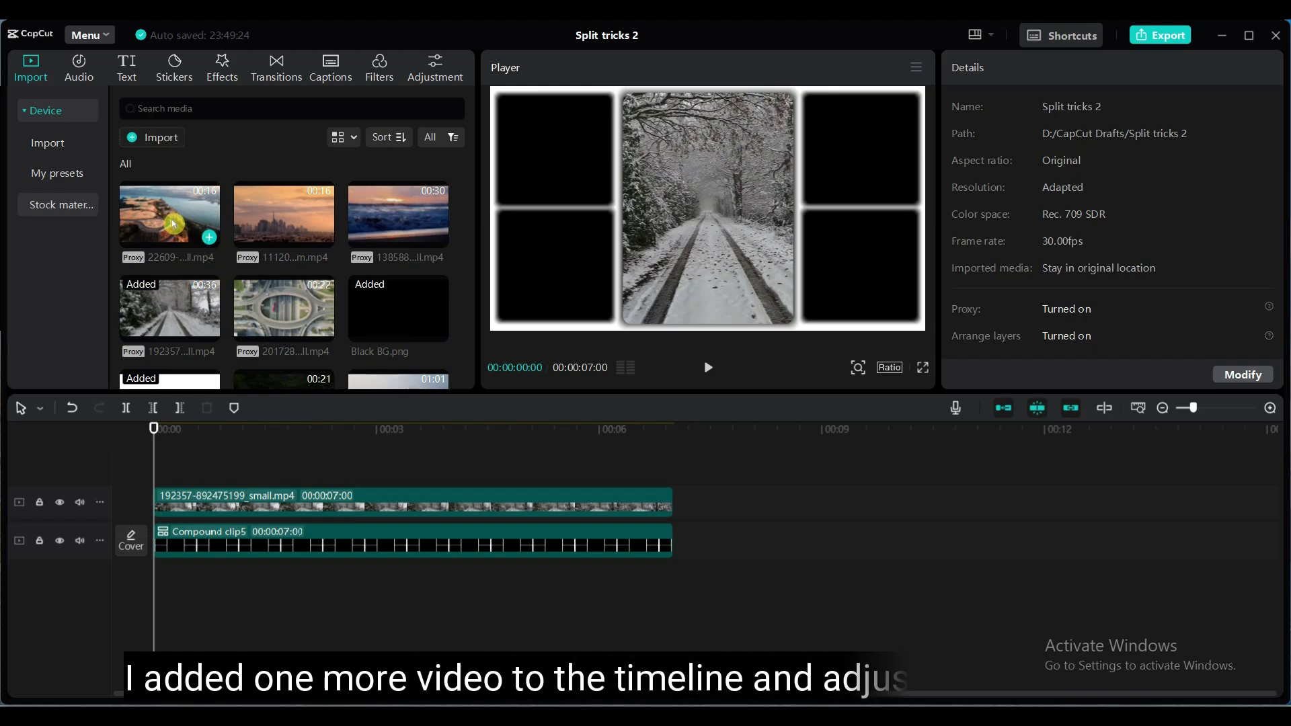
- Add the aerial cliff-road clip on a new track, trimmed to 7 seconds
mouse_move(174, 224)
left_mouse_down()
mouse_move(153, 466)
mouse_move(673, 484)
left_mouse_up()
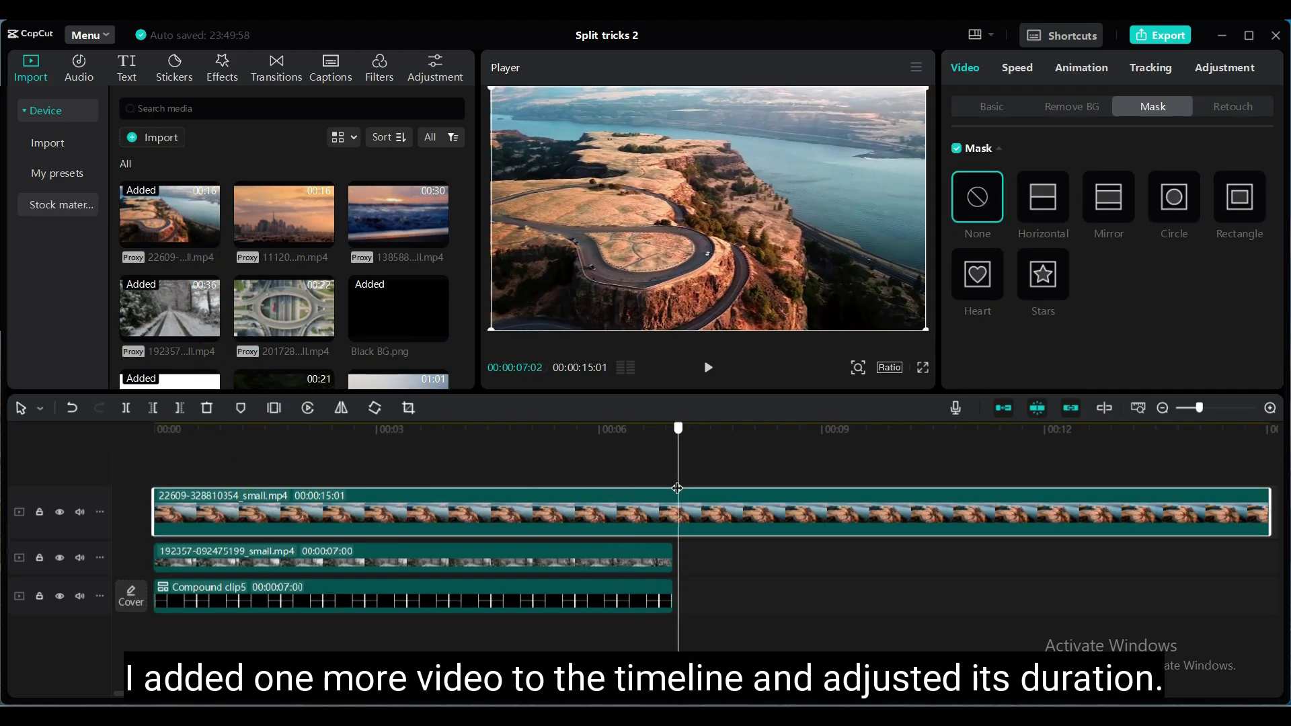
left_click(133, 412)
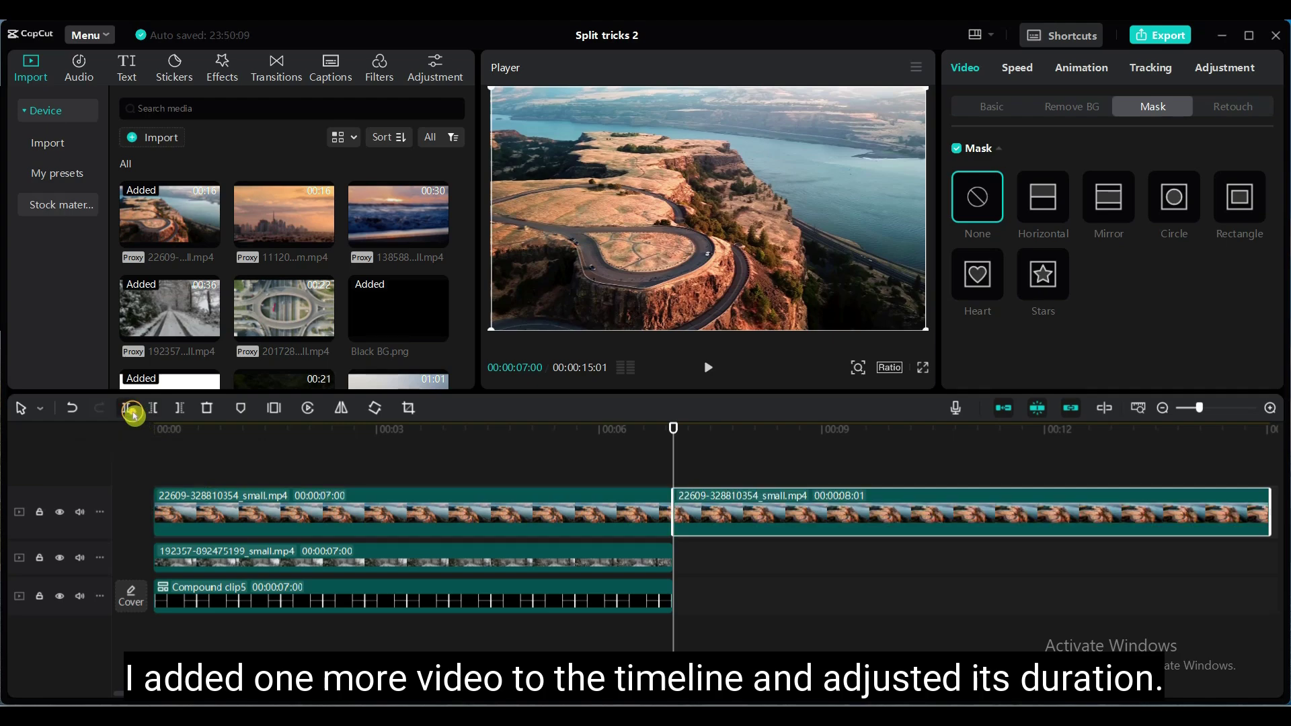
key("Delete")
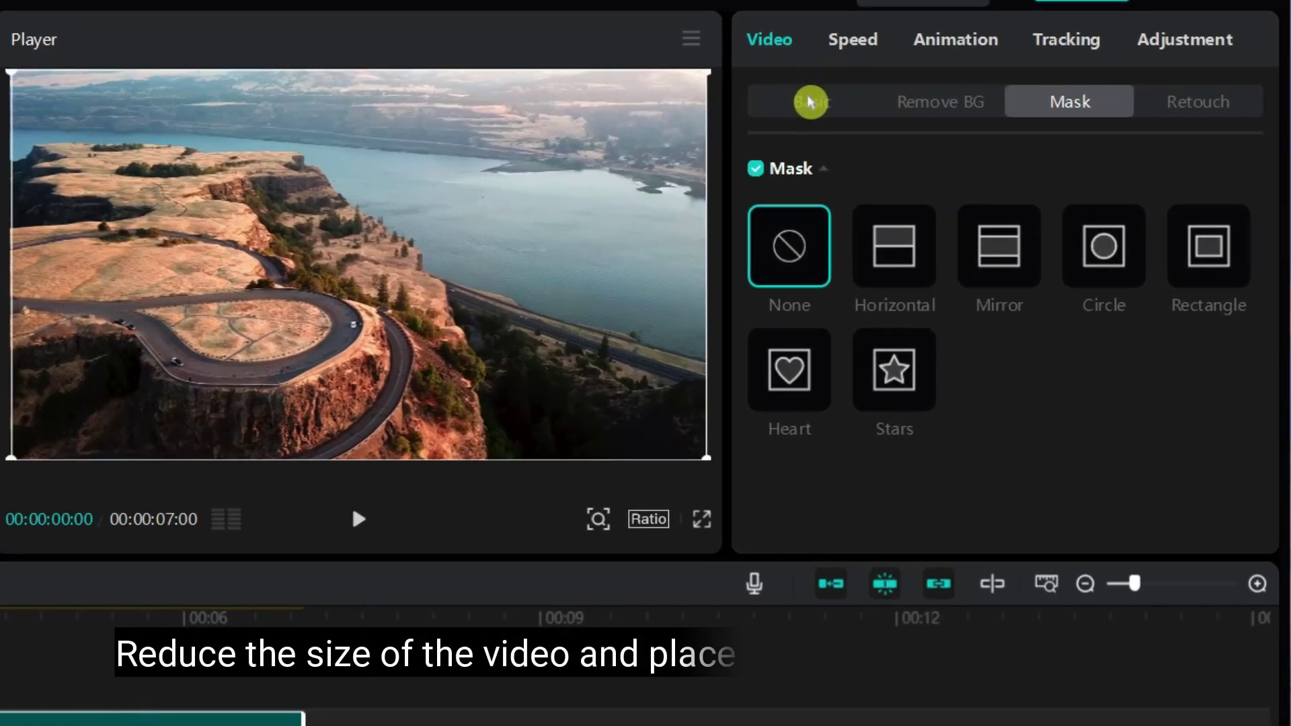
- Scale the aerial clip to 51% and move it to the upper-left area
left_click(811, 102)
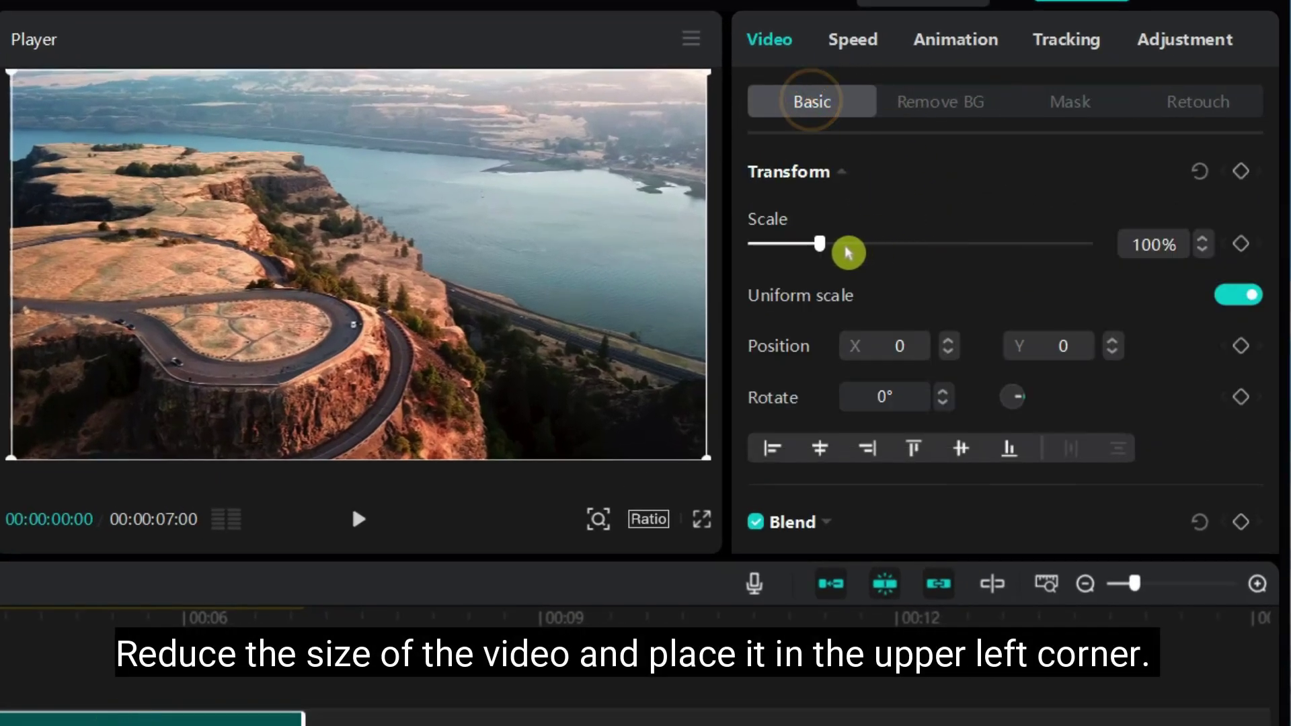
left_click_drag(823, 246, 787, 254)
mouse_move(413, 302)
left_mouse_down()
mouse_move(332, 239)
mouse_move(268, 214)
mouse_move(165, 210)
left_mouse_up()
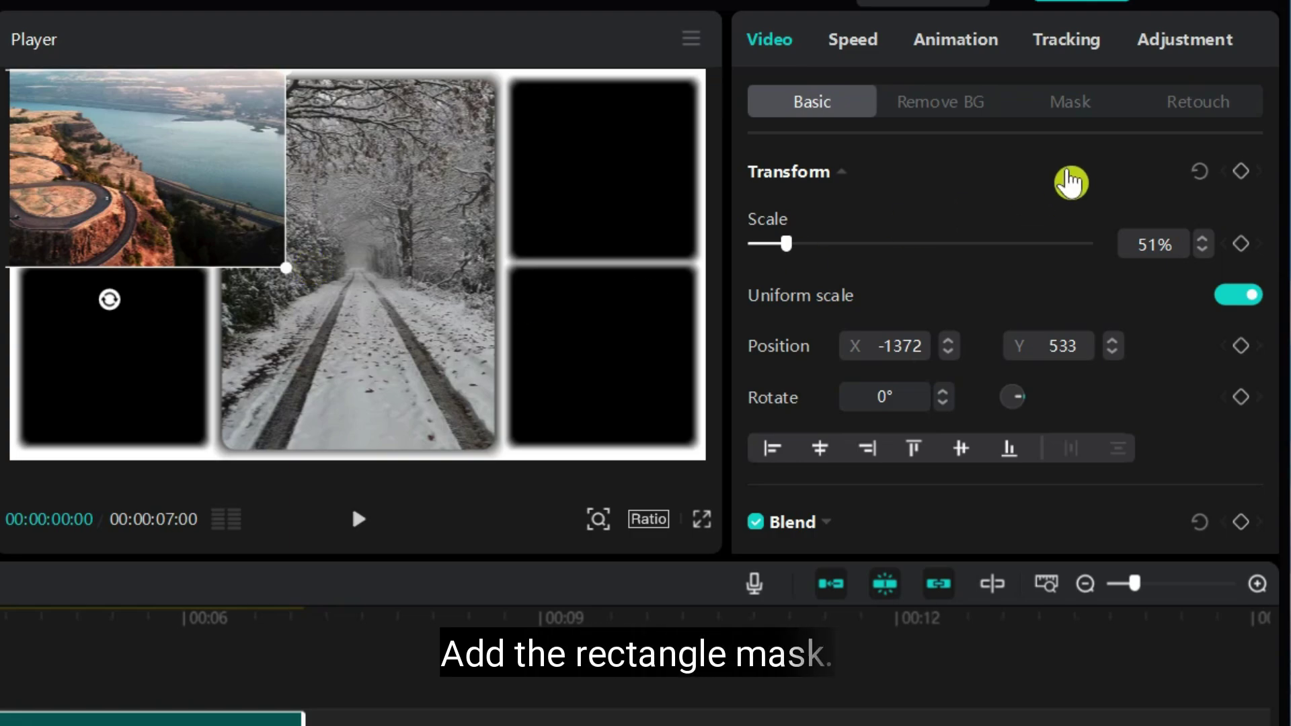
left_click(1072, 104)
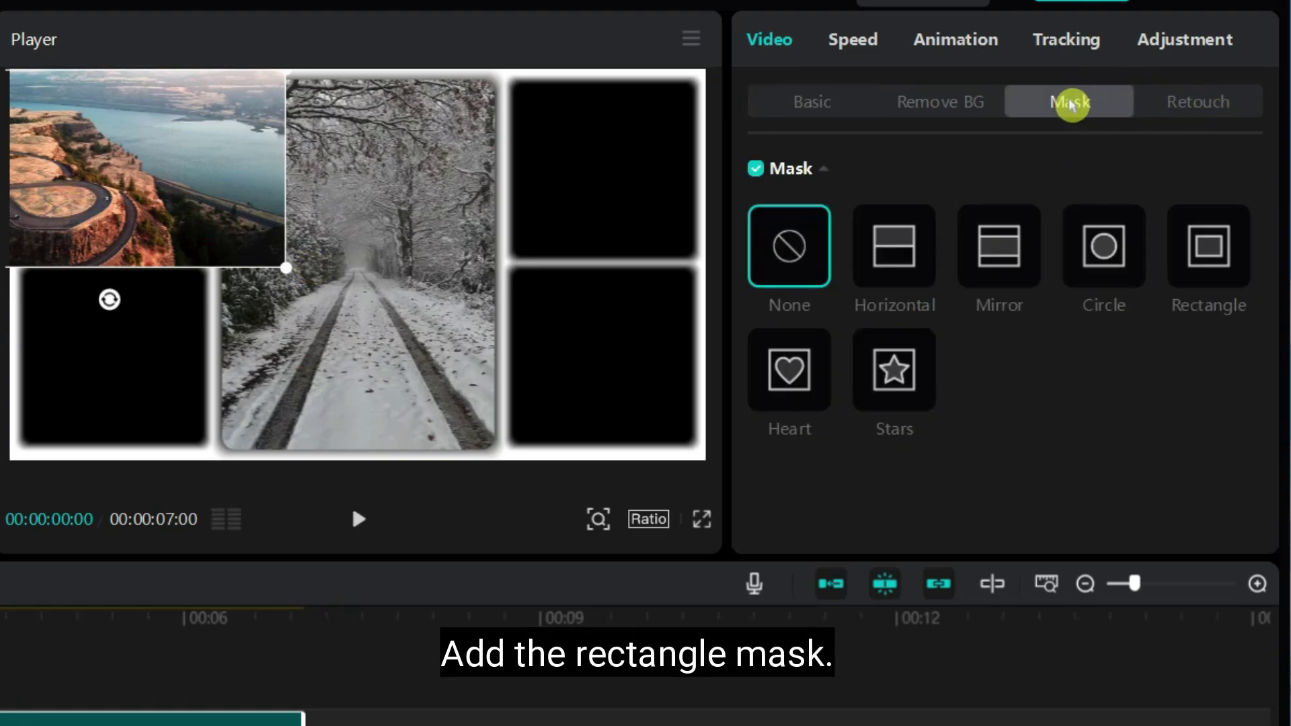
- Fit a rectangle mask on the aerial clip into the upper-left frame, fine-tuning its X position
left_click(1209, 252)
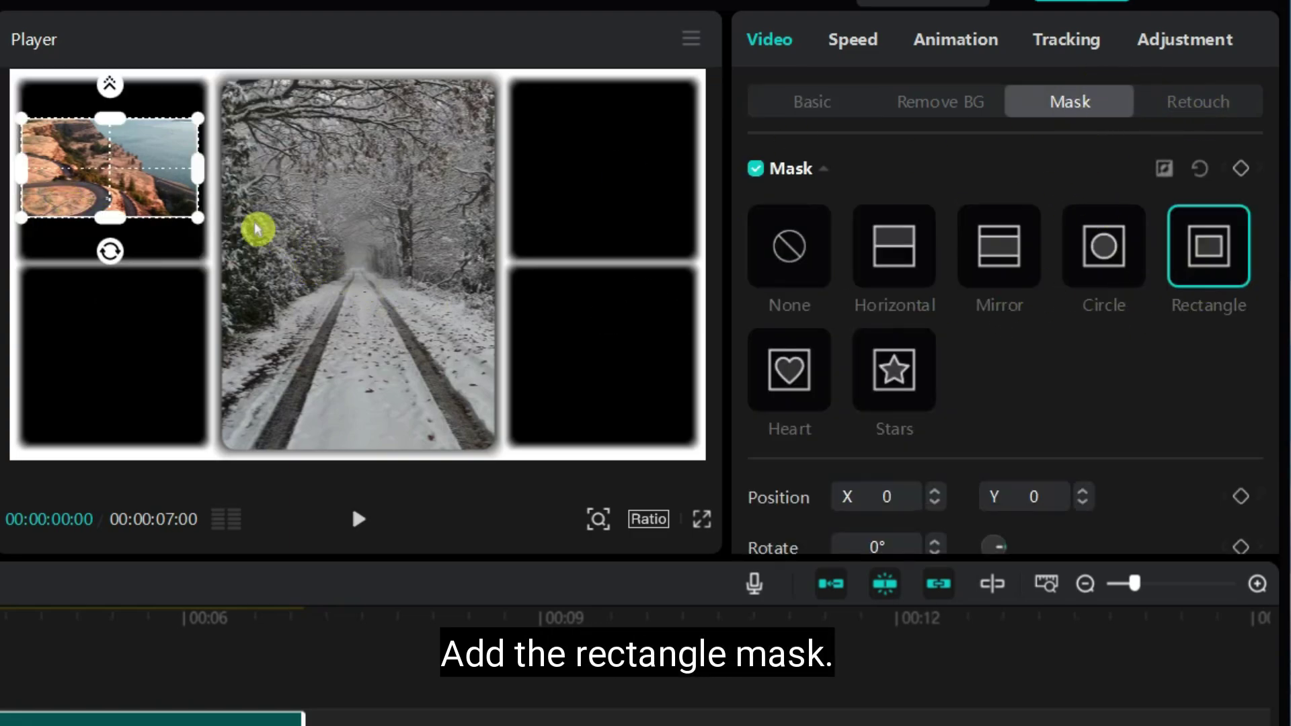
mouse_move(106, 197)
left_mouse_down()
mouse_move(127, 253)
mouse_move(146, 266)
left_mouse_up()
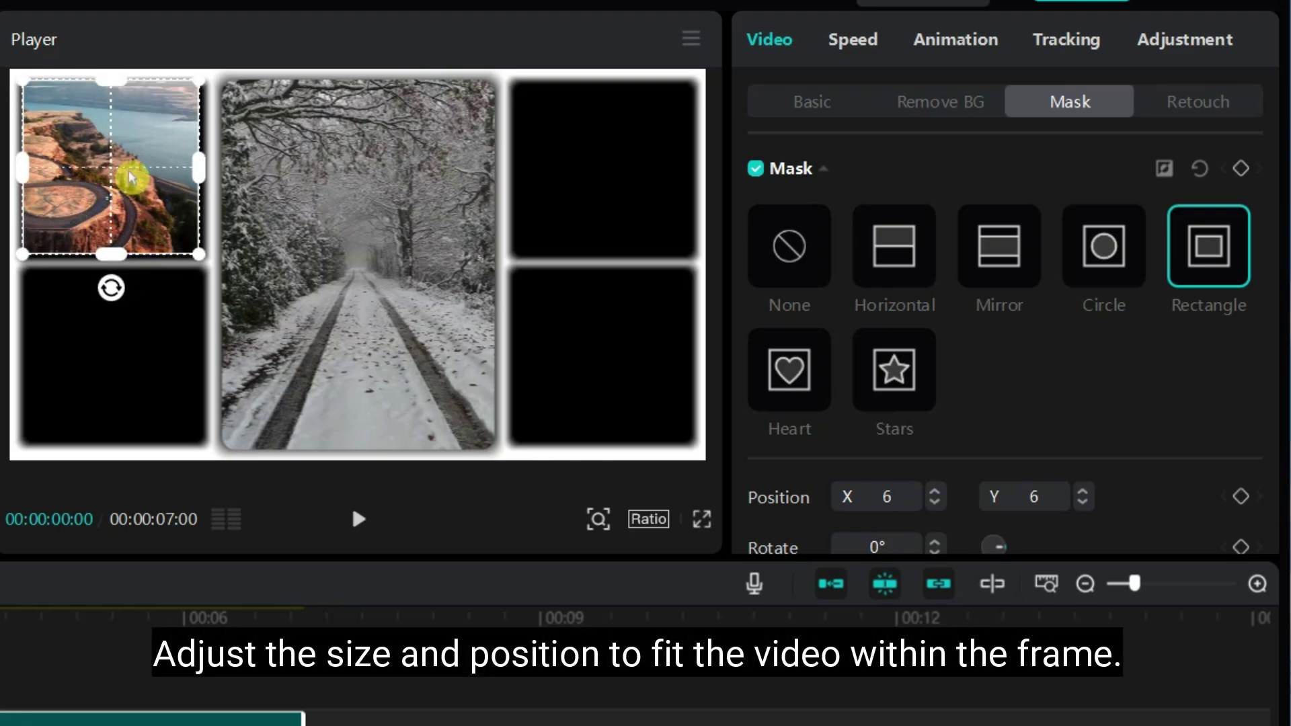
left_click_drag(123, 151, 208, 185)
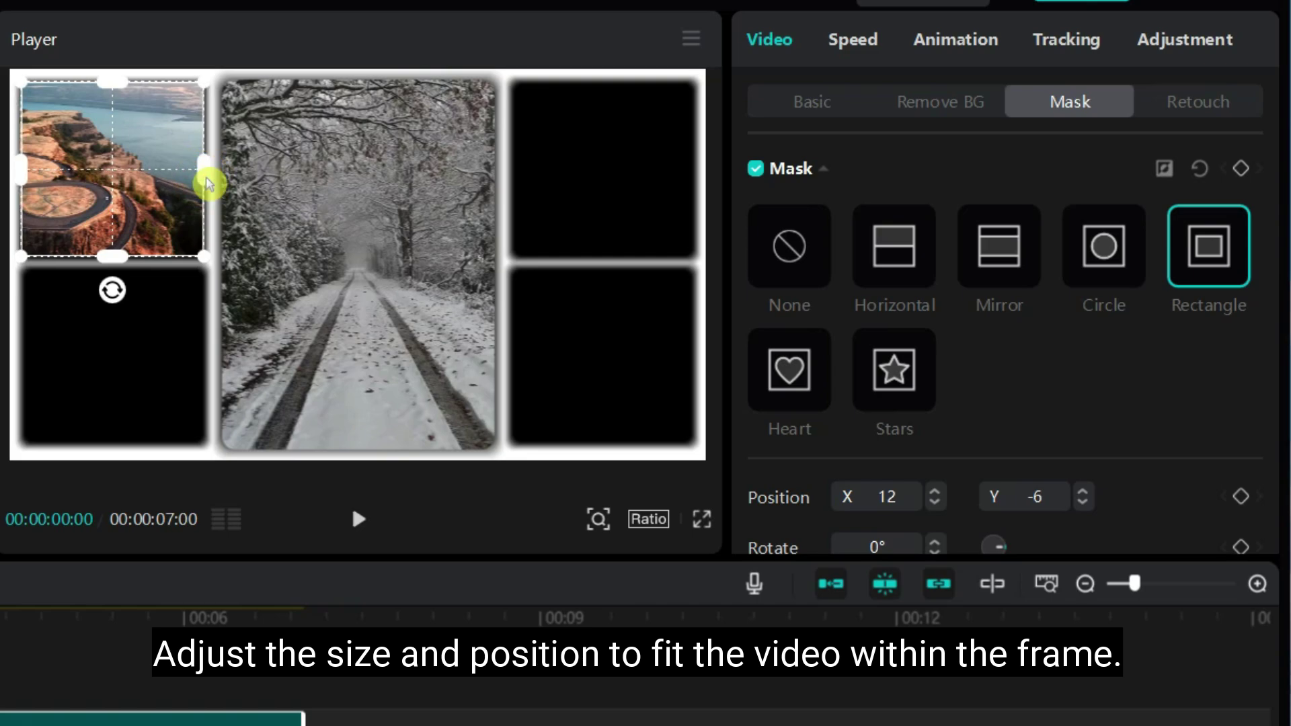
scroll(994, 452, "down", 3)
scroll(995, 453, "down", 2)
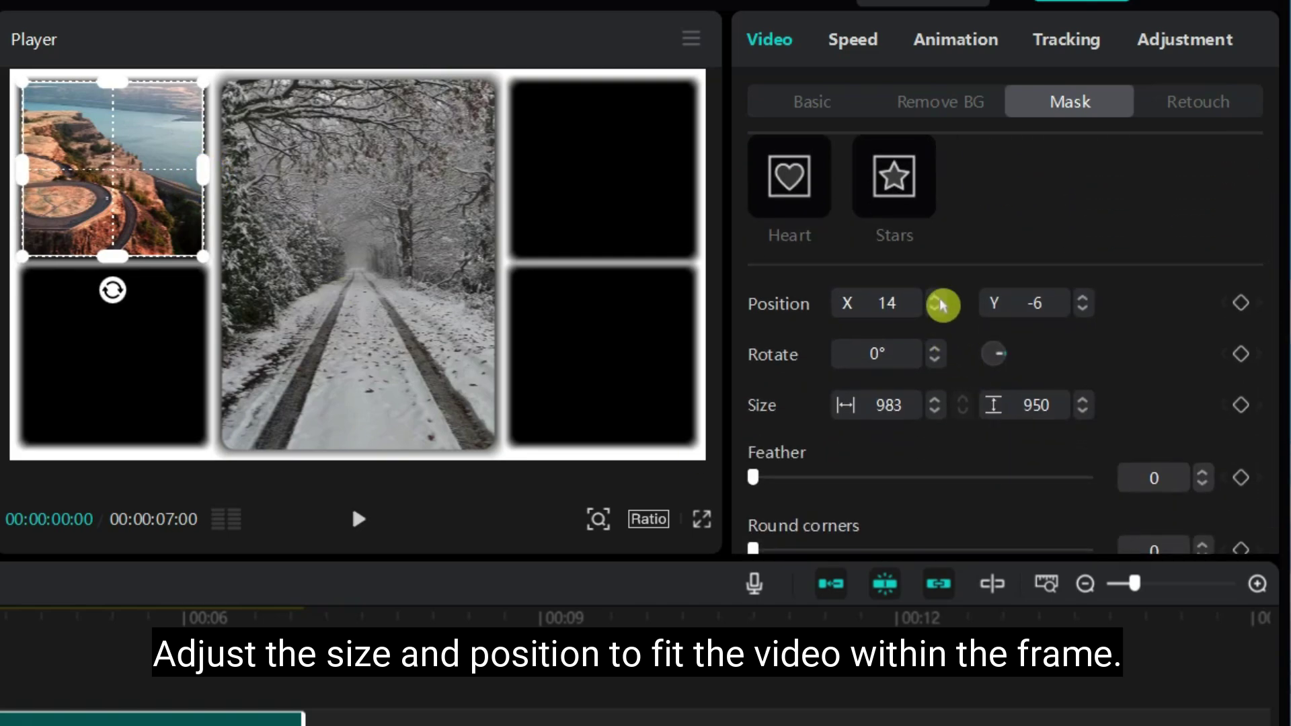
left_click(935, 298)
left_click(935, 298)
left_click(935, 311)
scroll(936, 320, "up", 3)
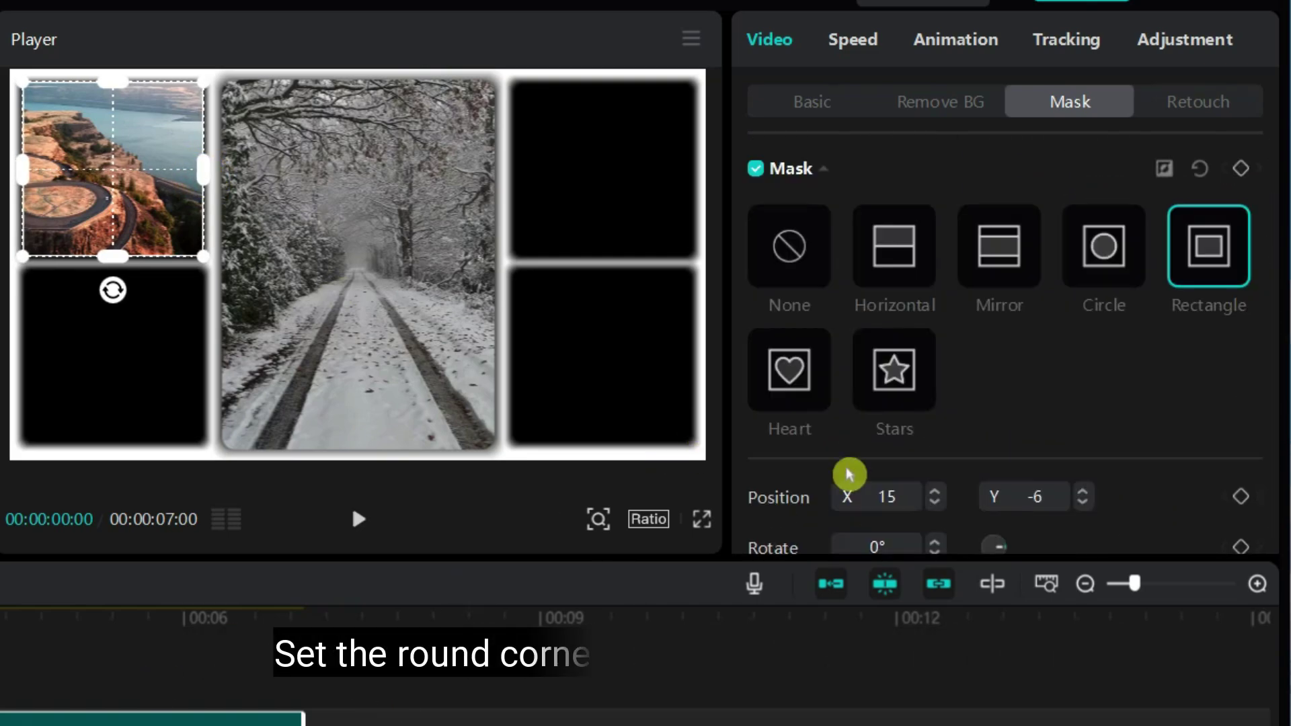
scroll(1109, 348, "down", 2)
scroll(1067, 465, "down", 3)
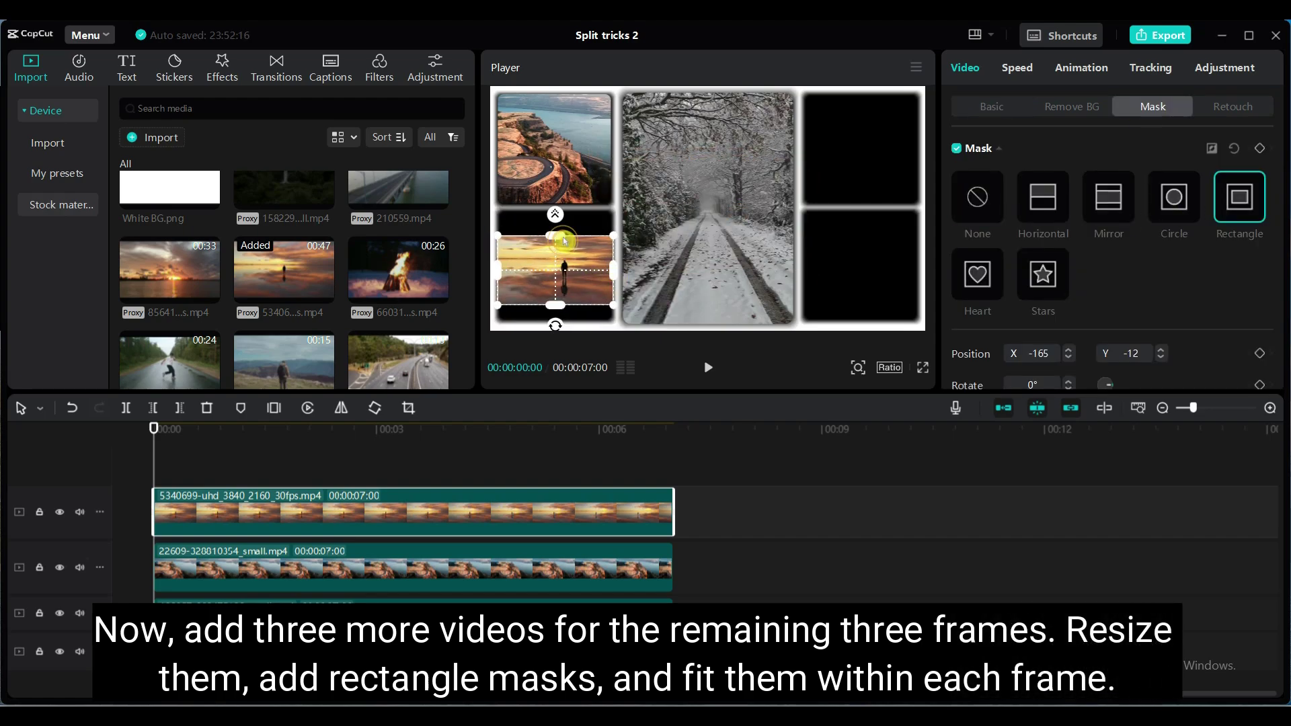
- Fit the sunset clip's mask into the lower-left frame and play the layout full screen
left_click_drag(564, 240, 552, 214)
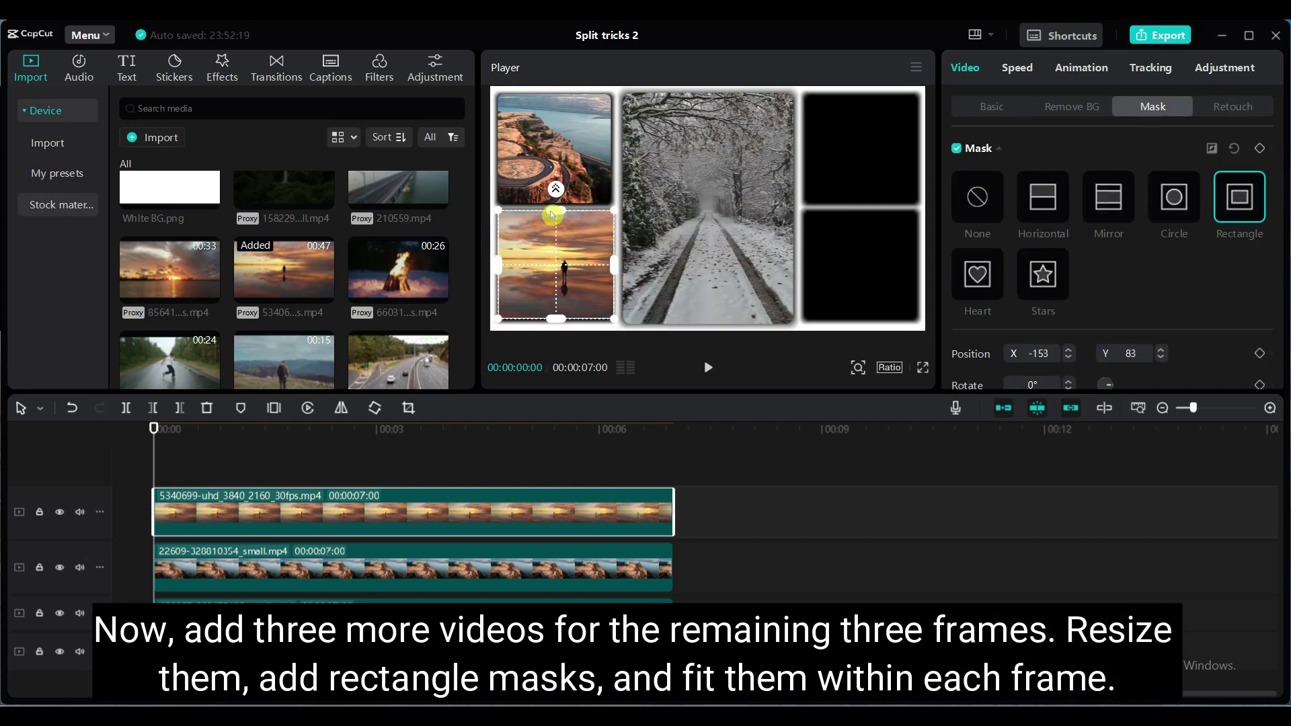
scroll(951, 364, "down", 3)
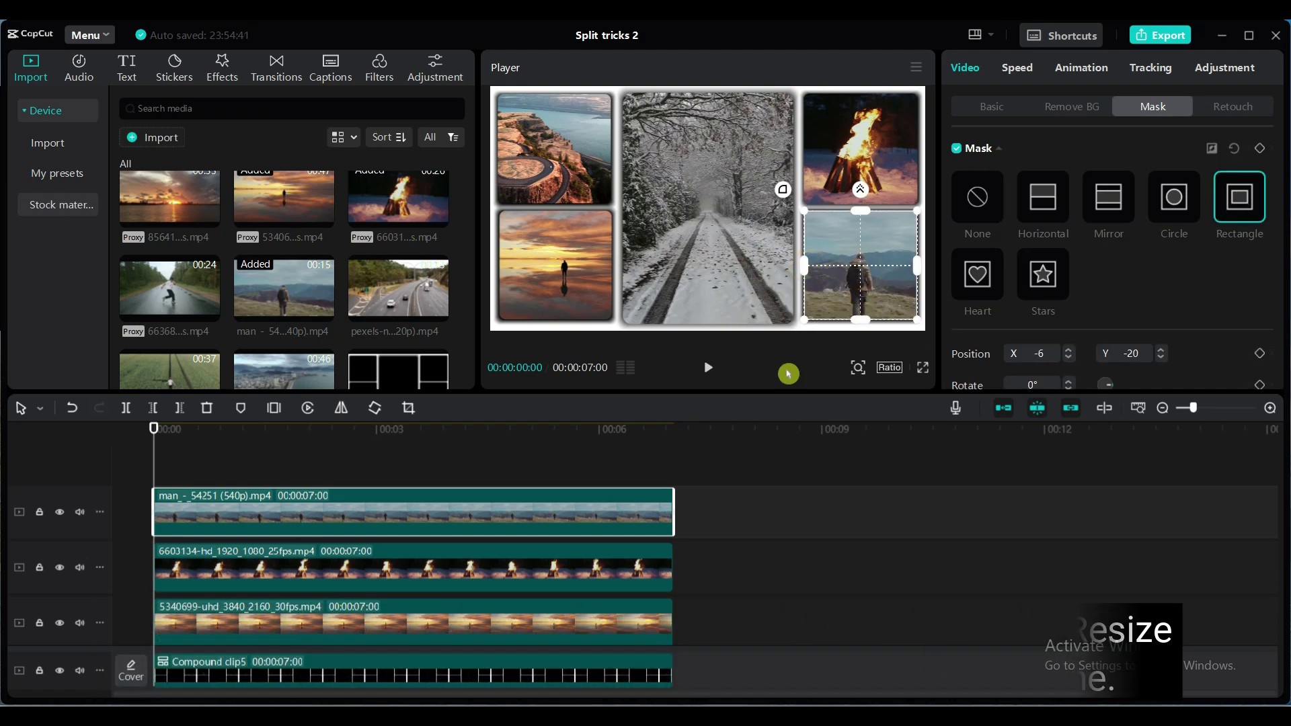
left_click(923, 367)
left_click(422, 676)
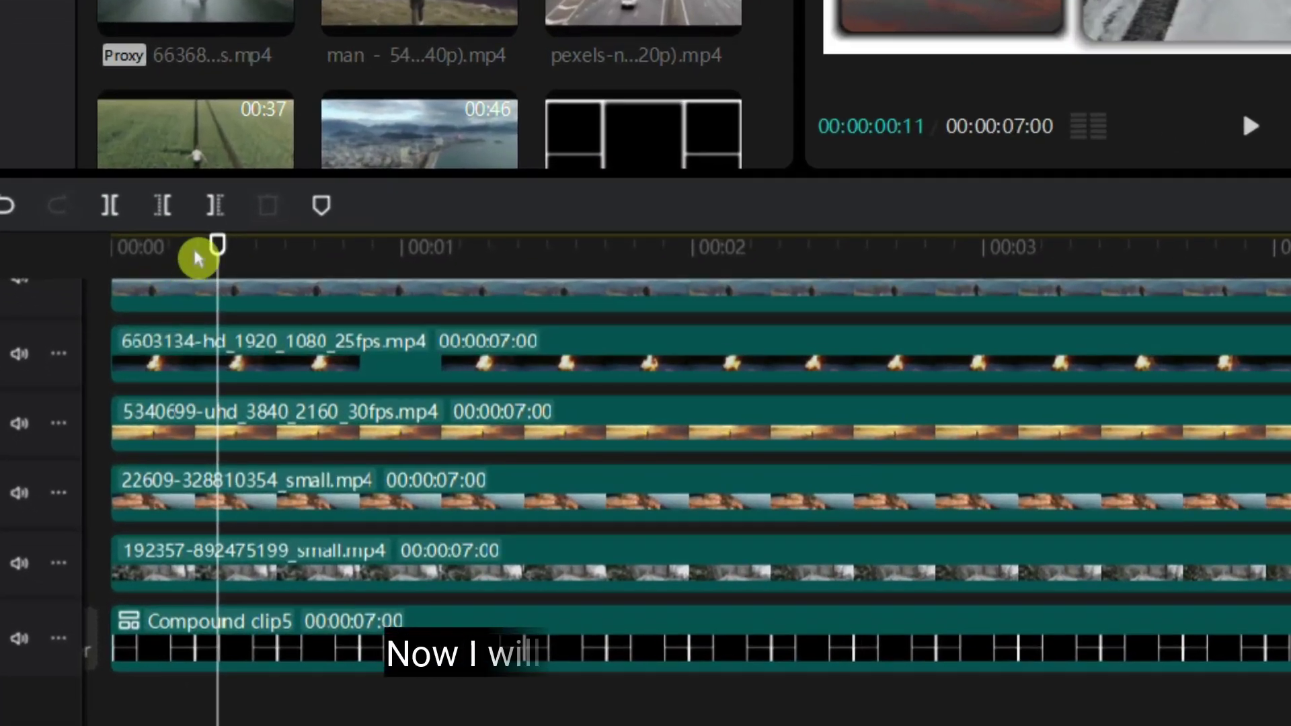
- Delay the snowy road and aerial cliff-road clips to start about ten frames in
left_click(209, 244)
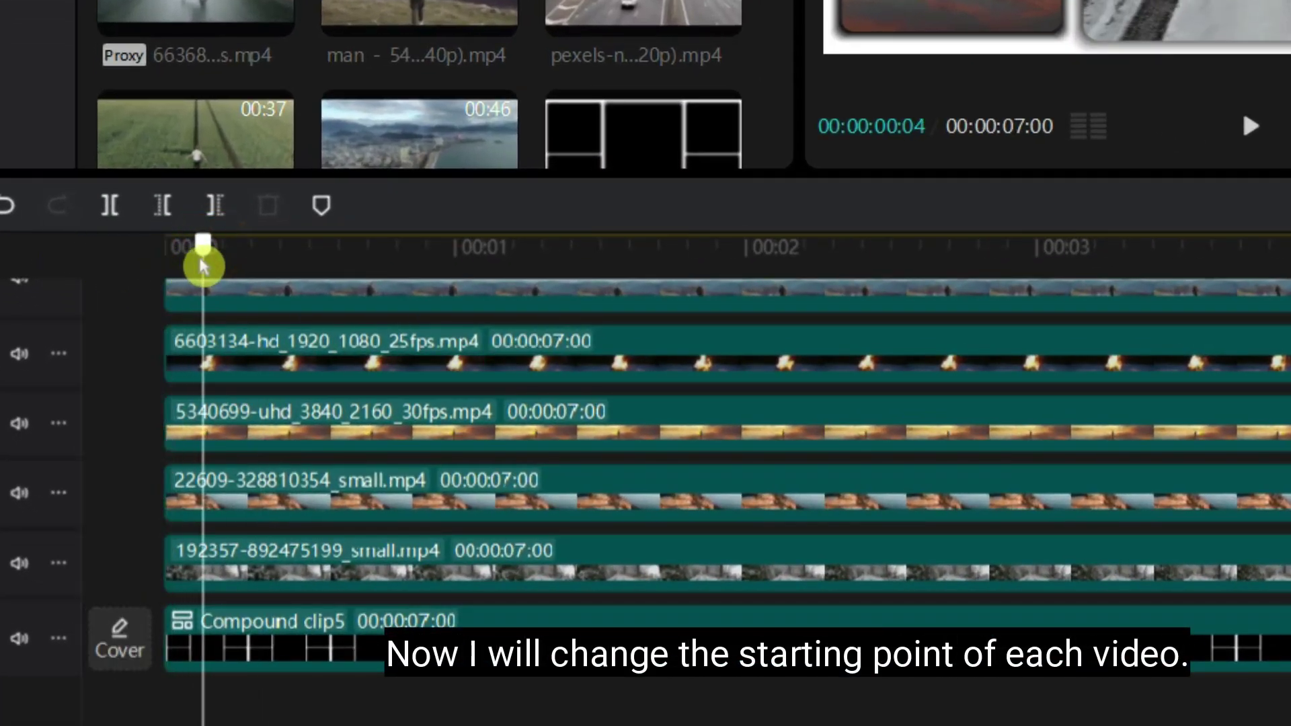
left_click_drag(210, 269, 265, 289)
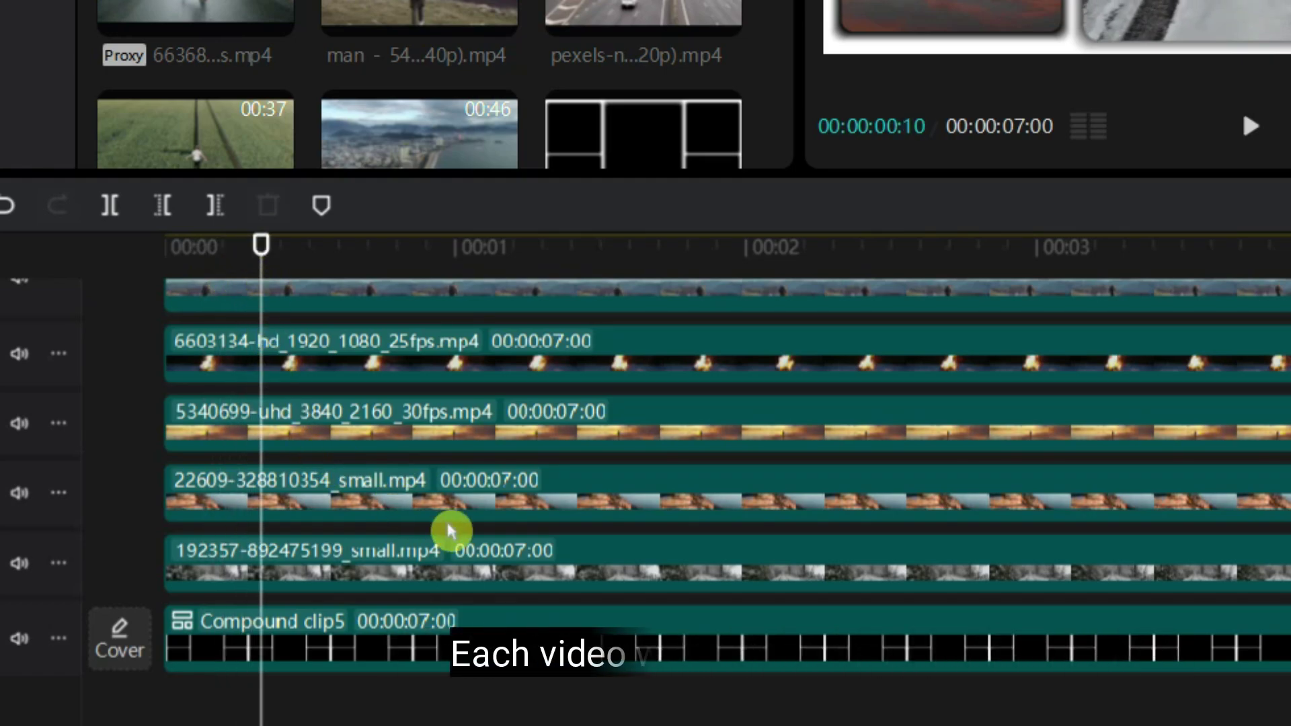
left_click(397, 573)
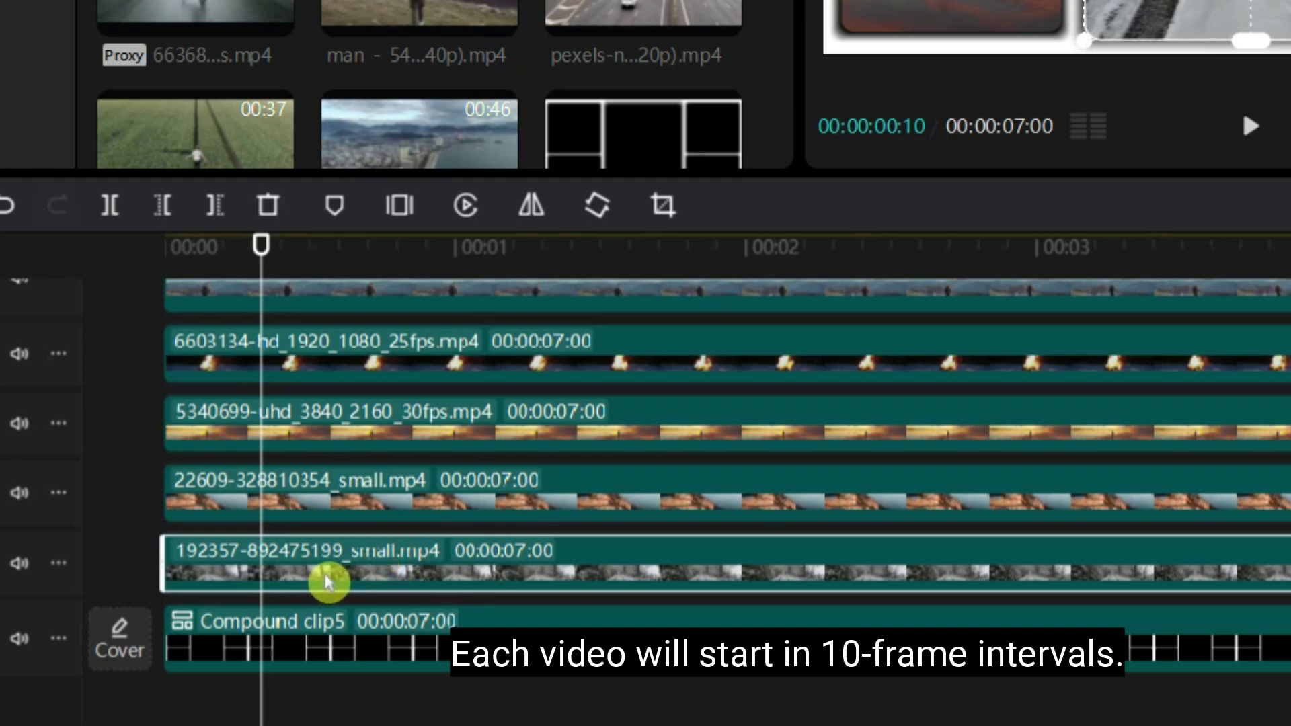
left_click_drag(327, 580, 418, 577)
left_click(161, 485)
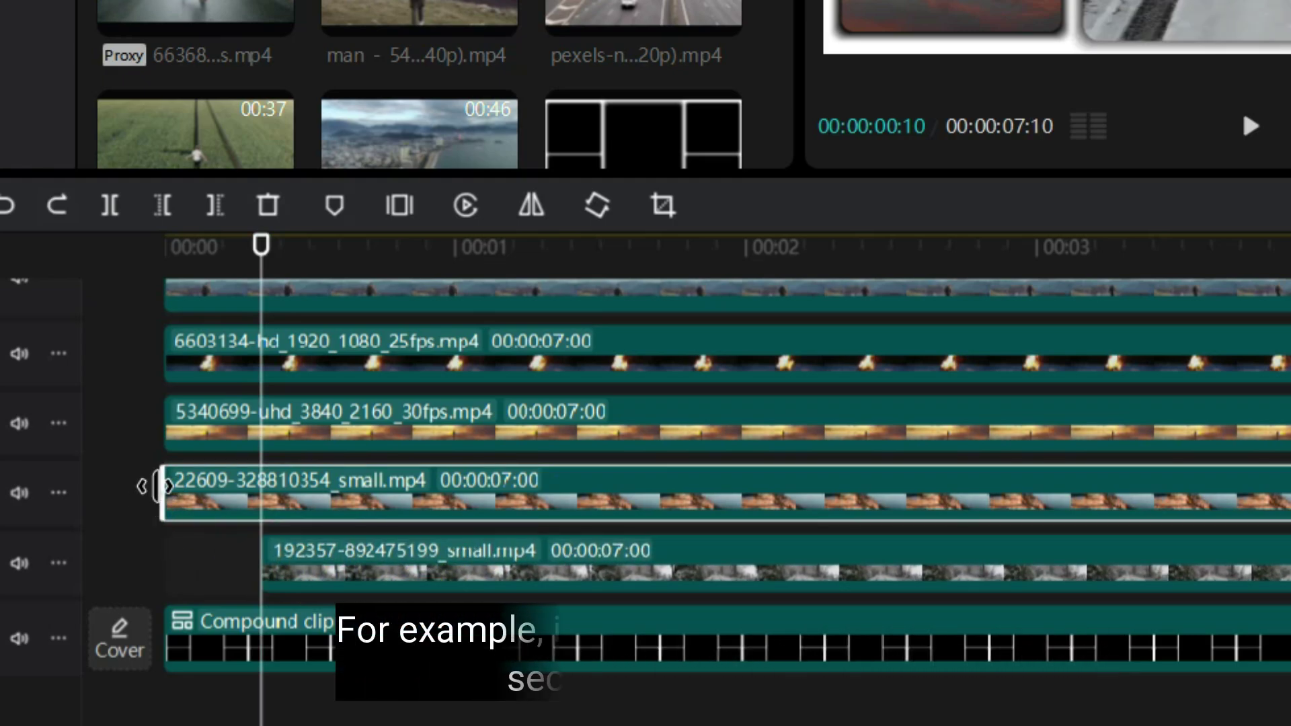
left_click_drag(161, 485, 363, 499)
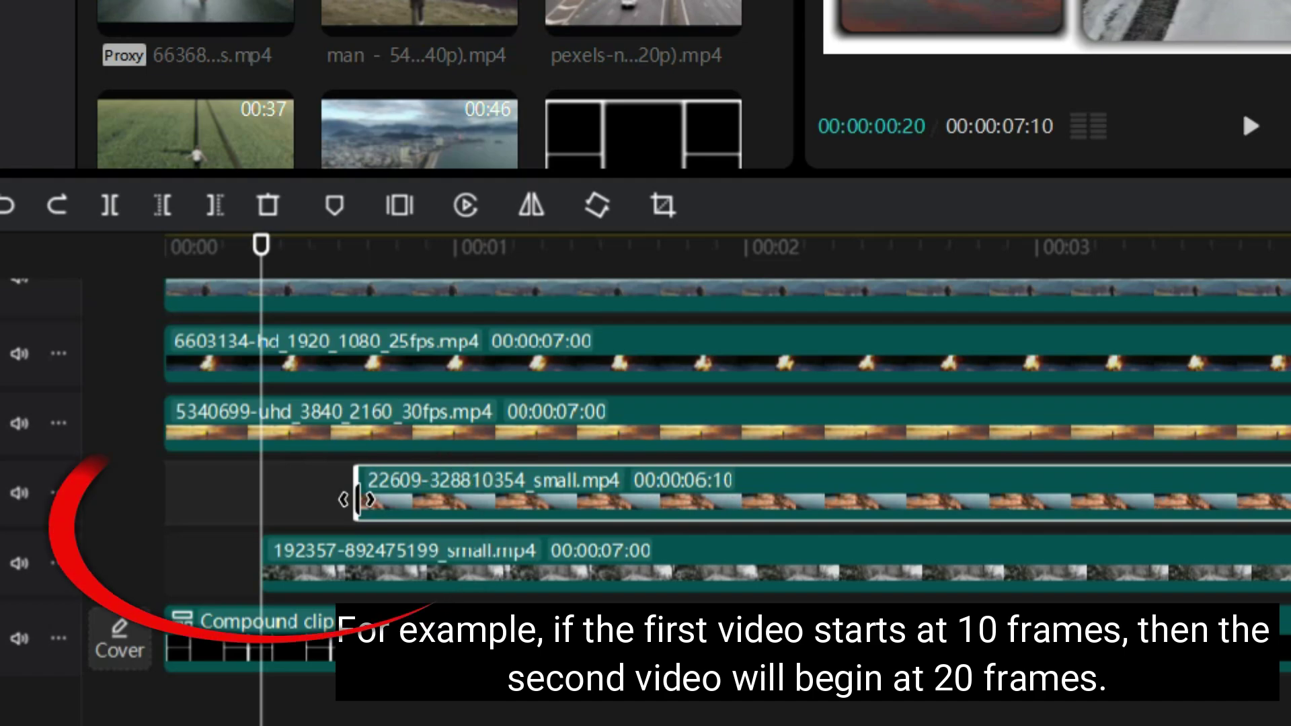
- Delay the sunset, 5340699, 6603134 and man clips further, and move the 192357 clip to 00:00
mouse_move(360, 456)
left_mouse_down()
mouse_move(192, 427)
mouse_move(455, 420)
left_mouse_up()
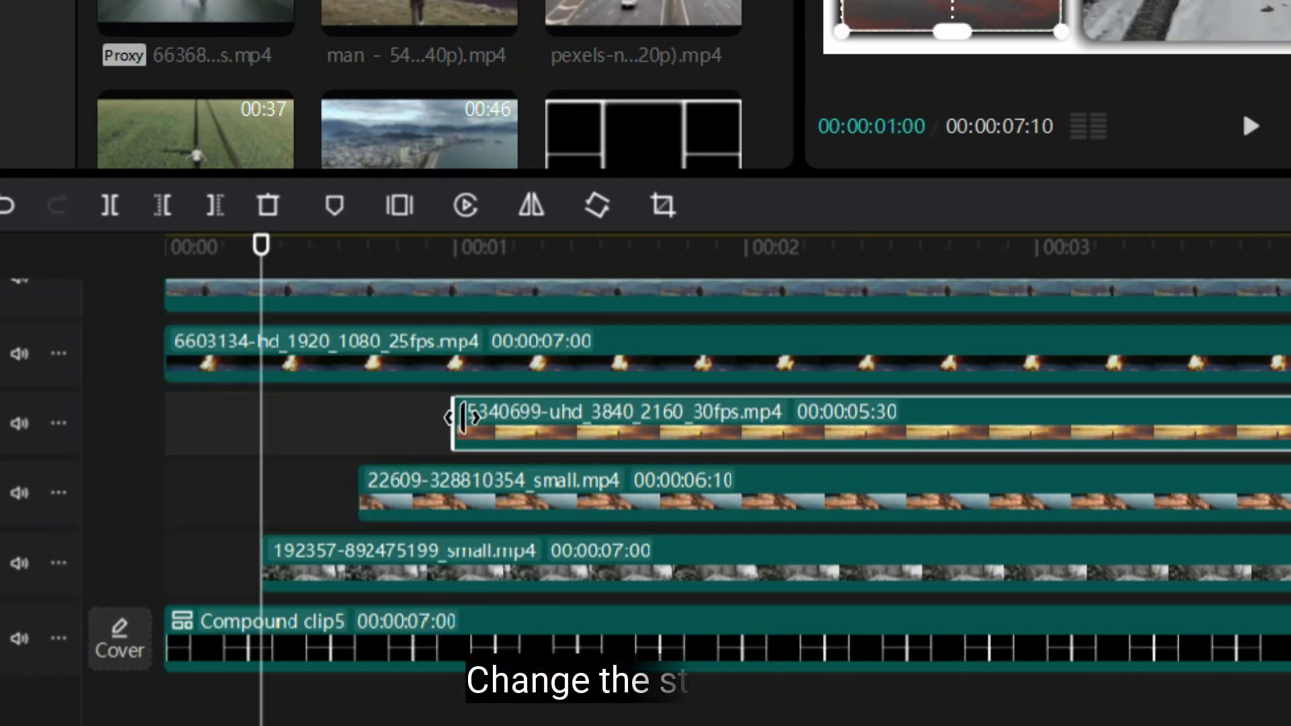
left_click_drag(166, 353, 139, 367)
left_click_drag(264, 260, 456, 288)
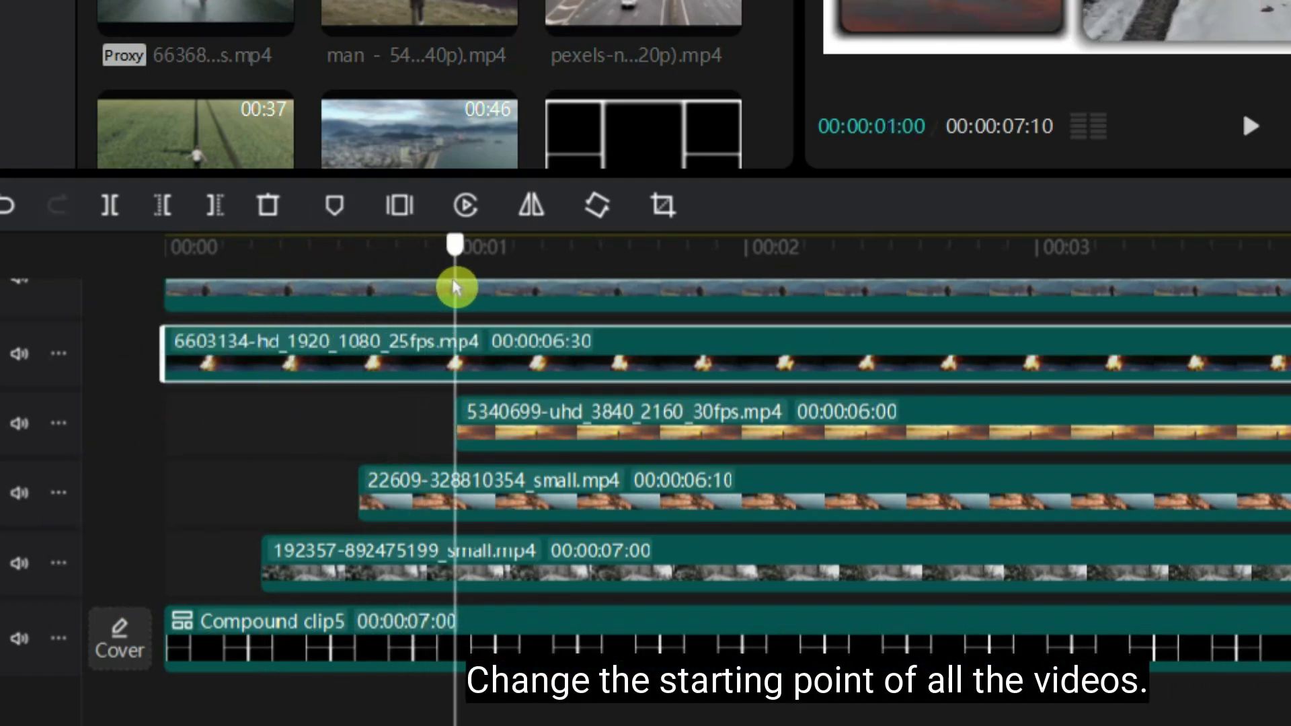
left_click_drag(167, 356, 548, 357)
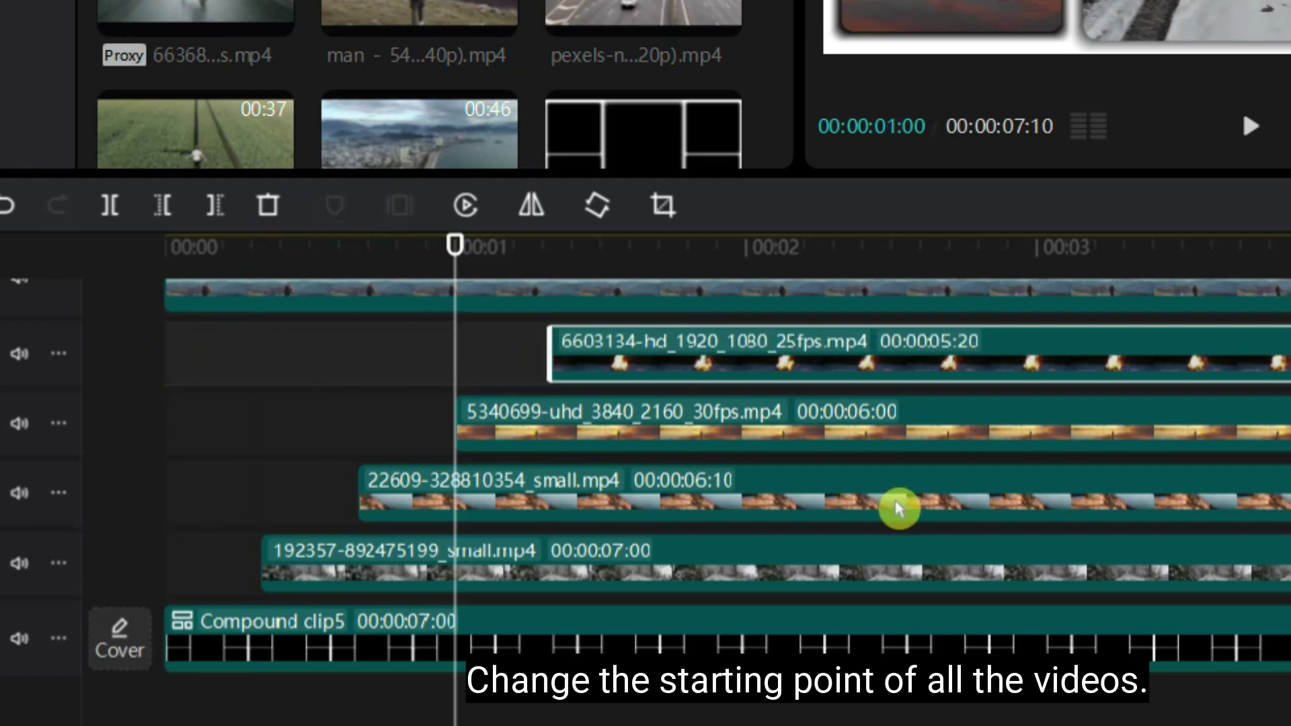
scroll(897, 507, "up", 1)
left_click_drag(171, 344, 654, 365)
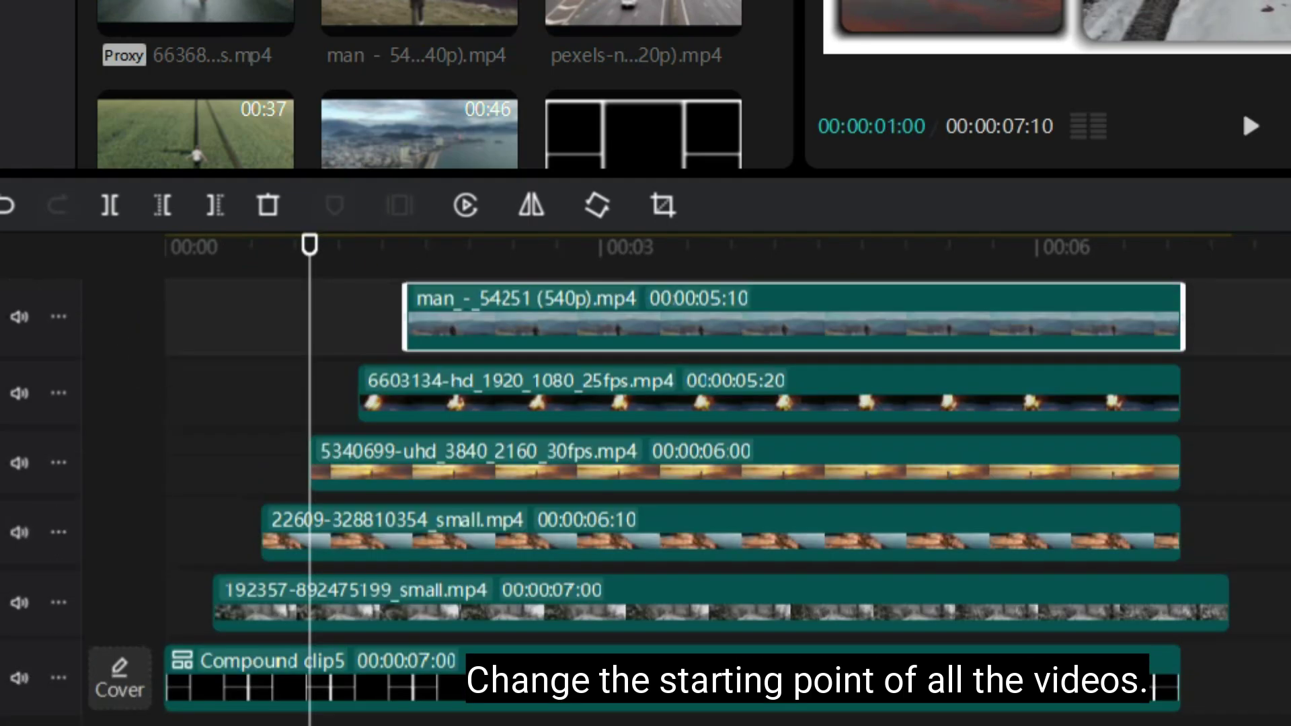
mouse_move(1099, 621)
left_mouse_down()
mouse_move(168, 605)
mouse_move(212, 605)
left_mouse_up()
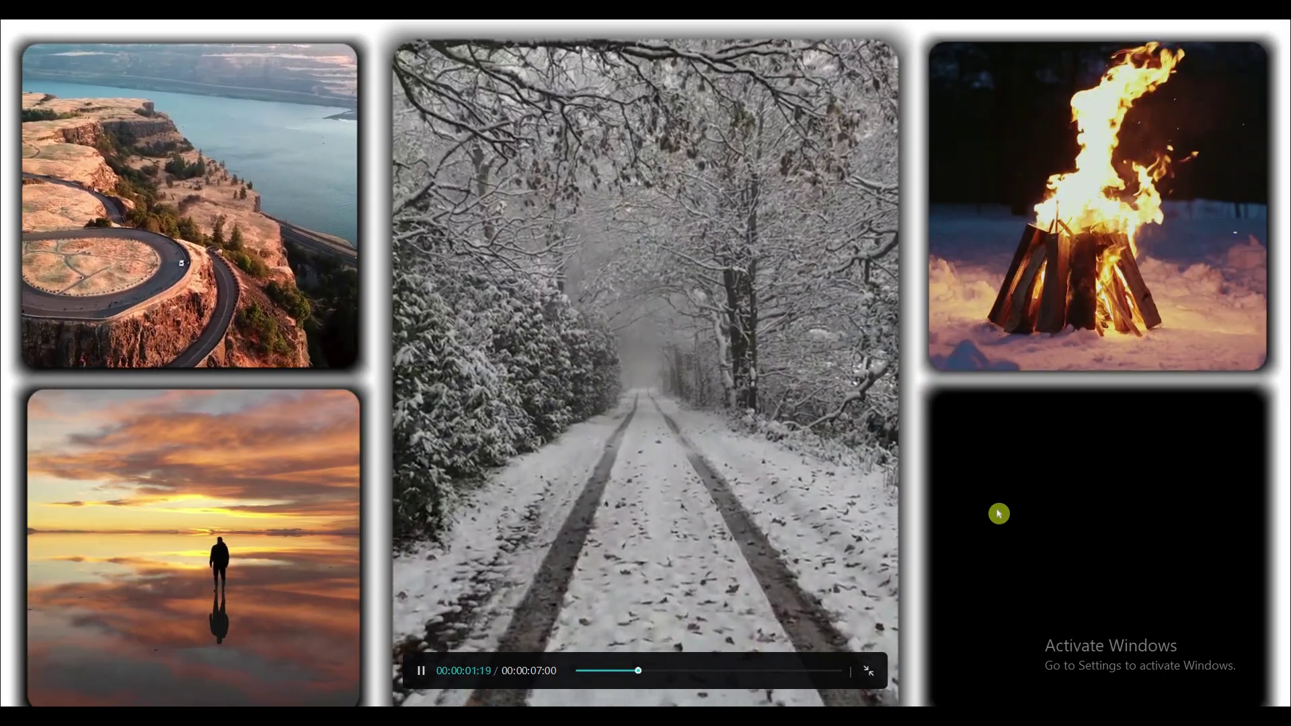
key("Escape")
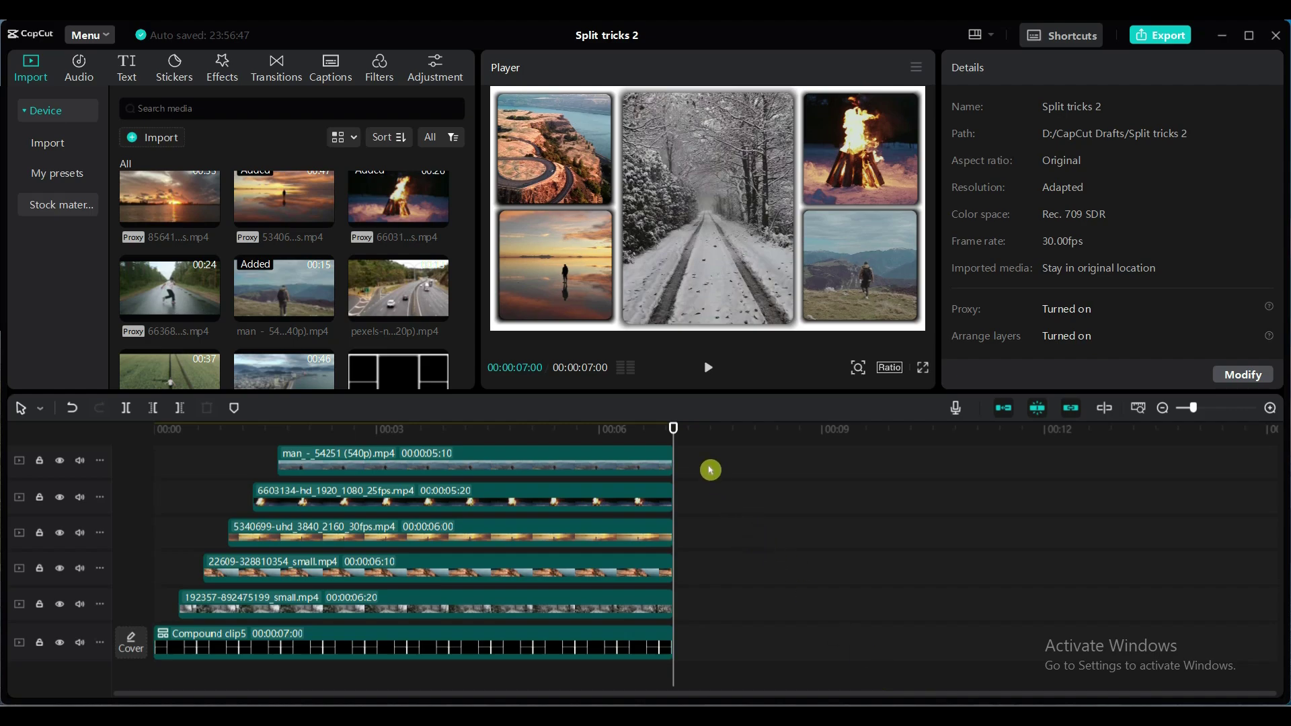
- Copy all six clips and paste them after the first set at 00:07
left_click(164, 479)
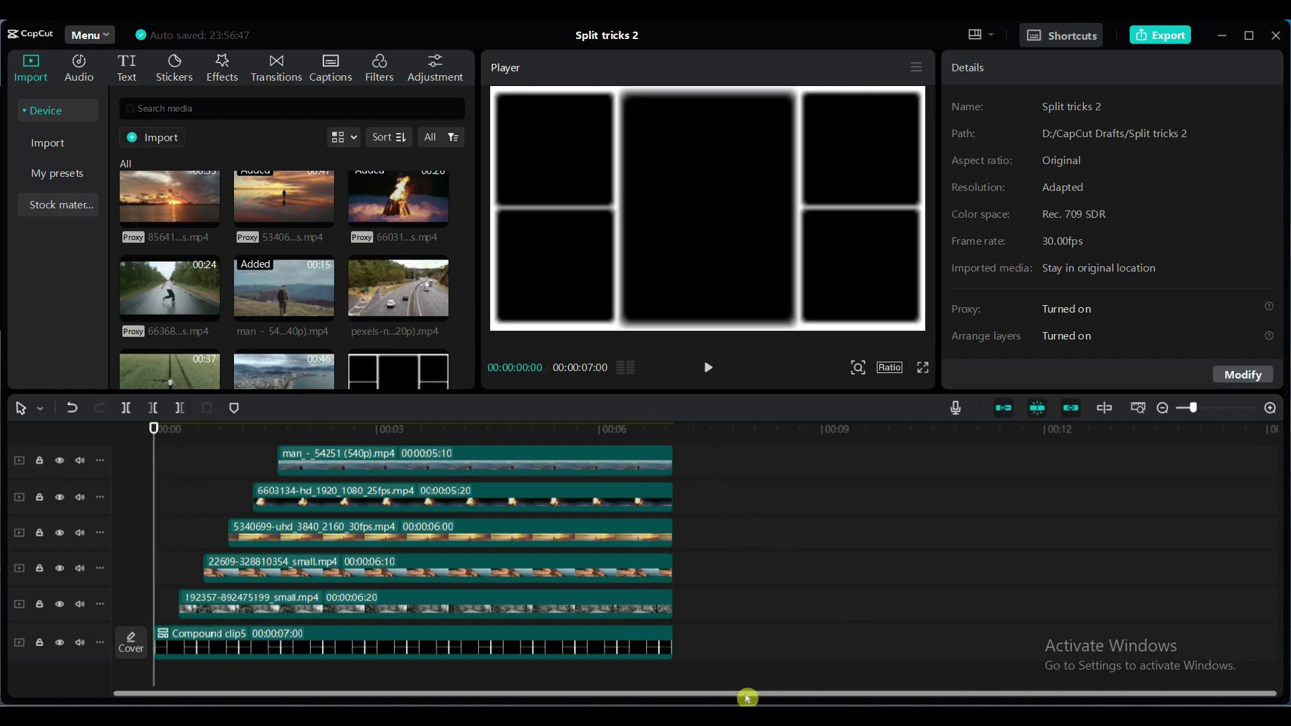
left_click_drag(736, 656, 591, 456)
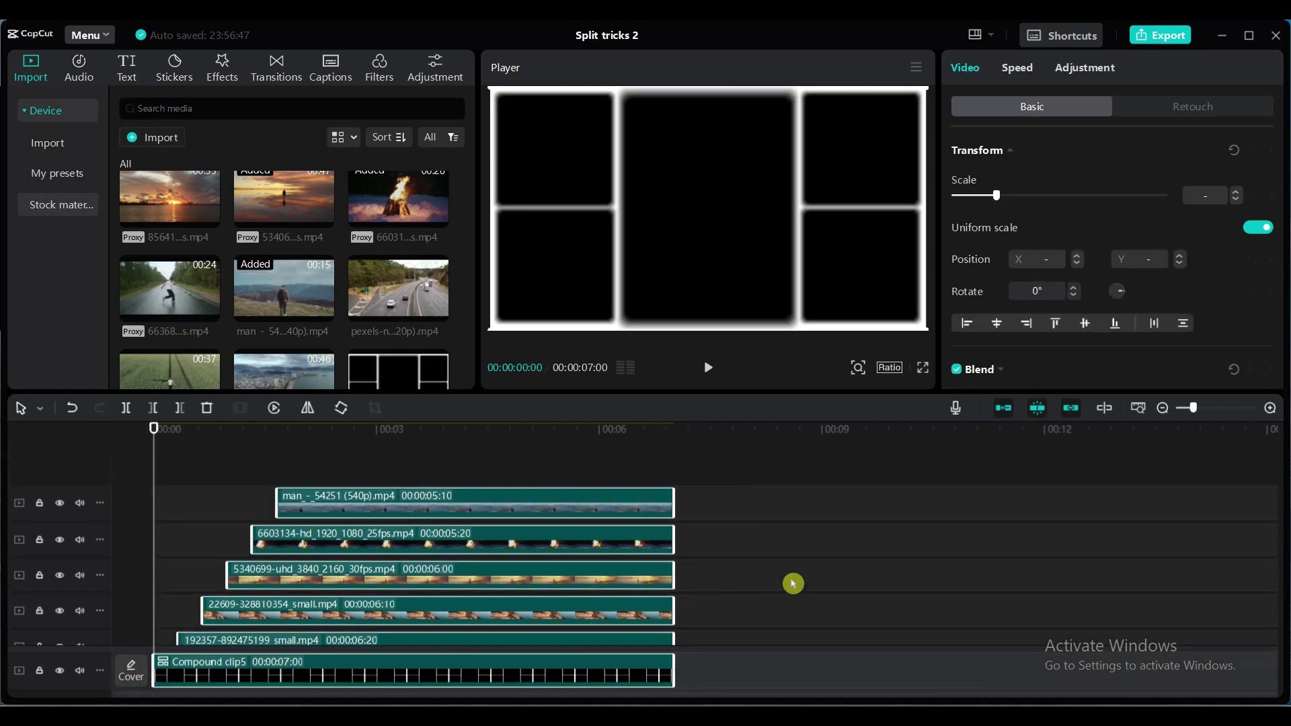
scroll(793, 583, "down", 2)
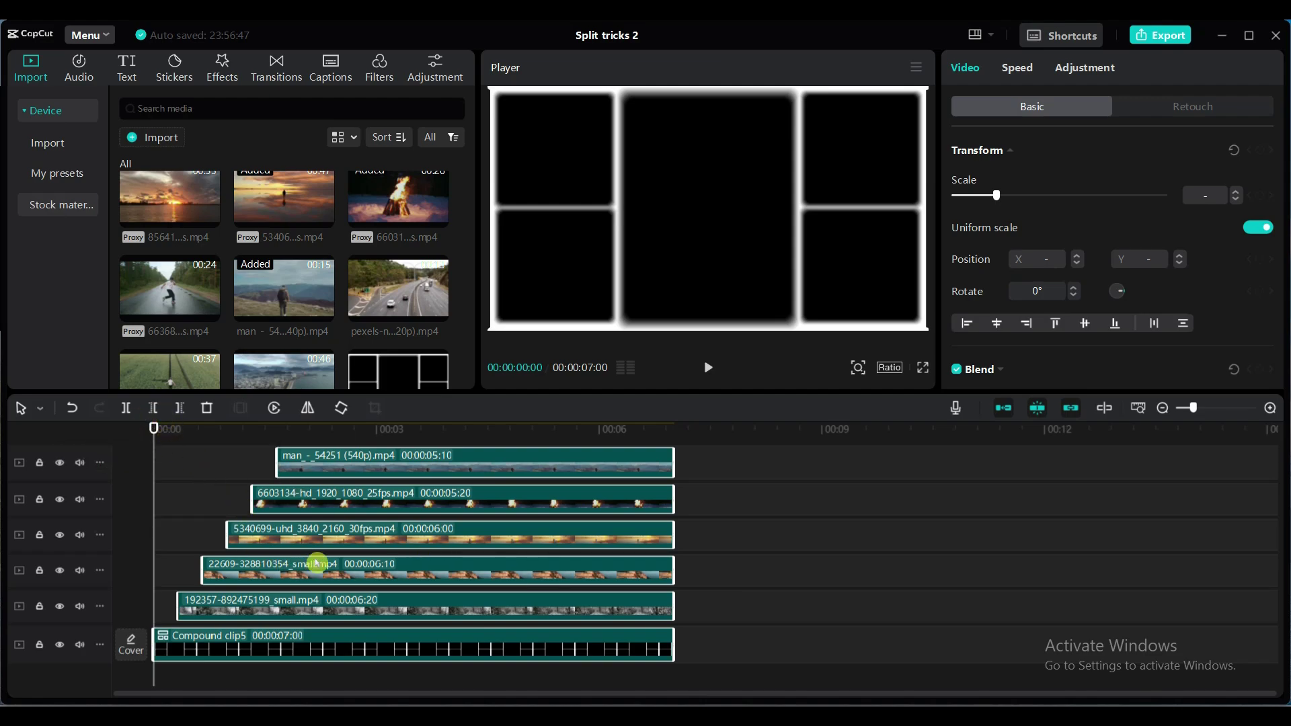
left_click(673, 428)
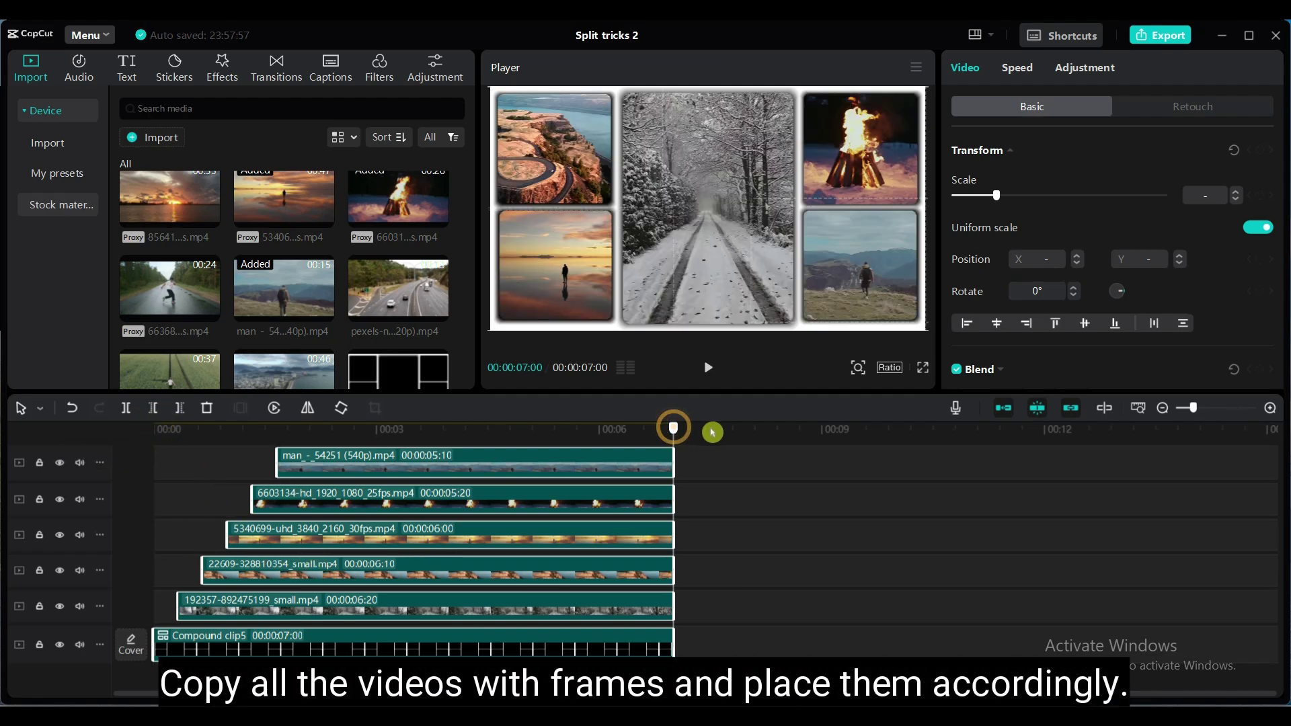
key("ctrl+c")
key("ctrl+v")
- Select the copied compound frame clip in the second set
scroll(831, 497, "down", 3)
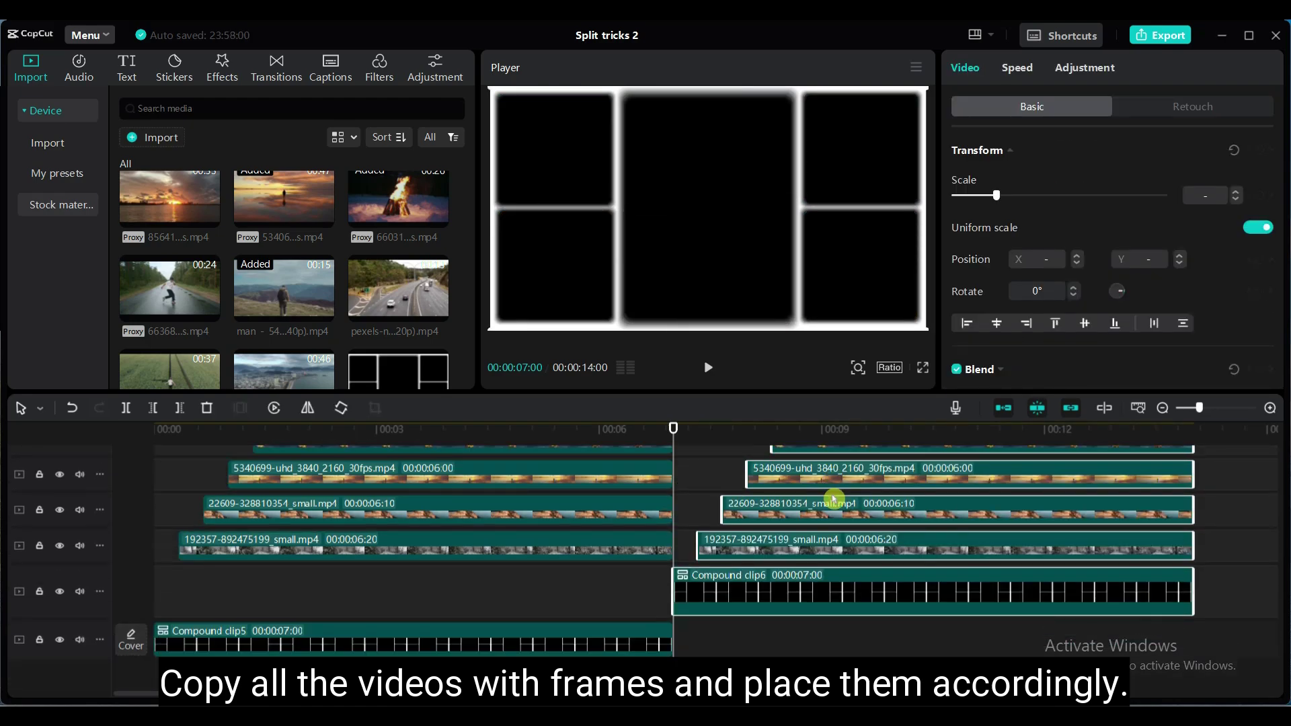
left_click(849, 643)
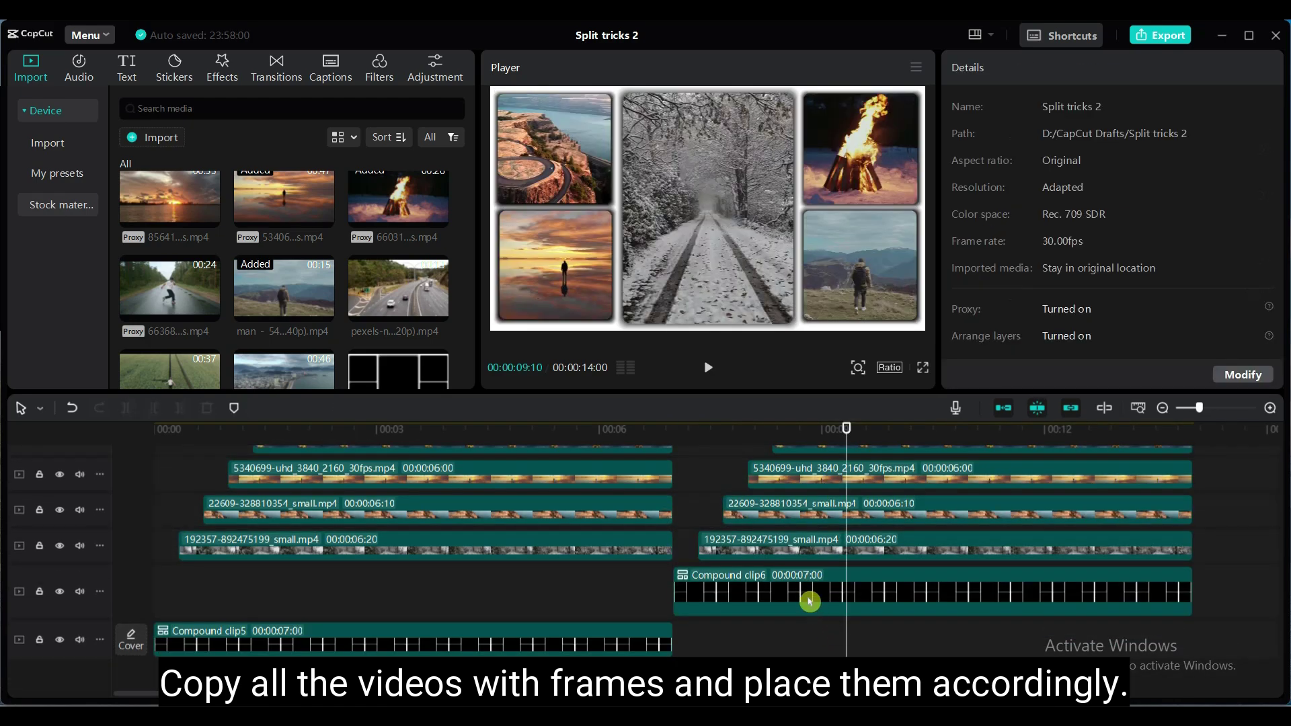
left_click(807, 593)
scroll(812, 636, "up", 2)
scroll(916, 585, "up", 2)
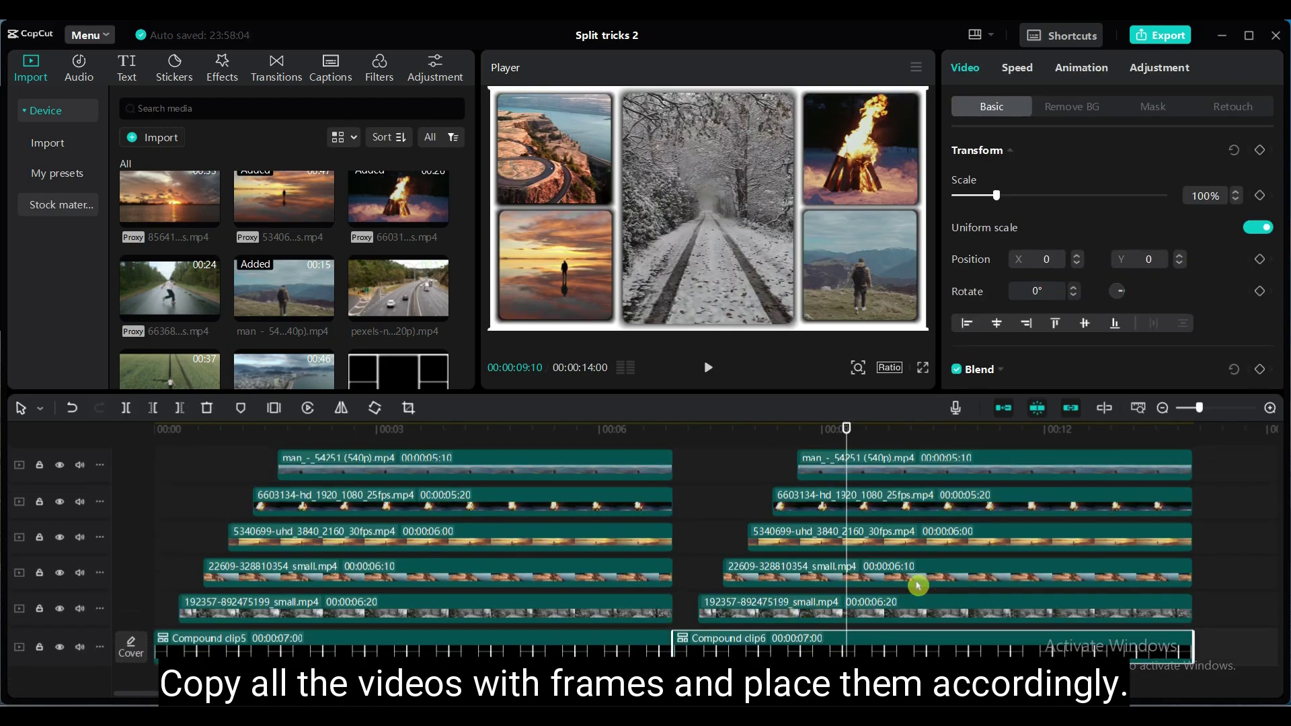
- Replace the second set's bottom clip with the bridge video
left_click(826, 434)
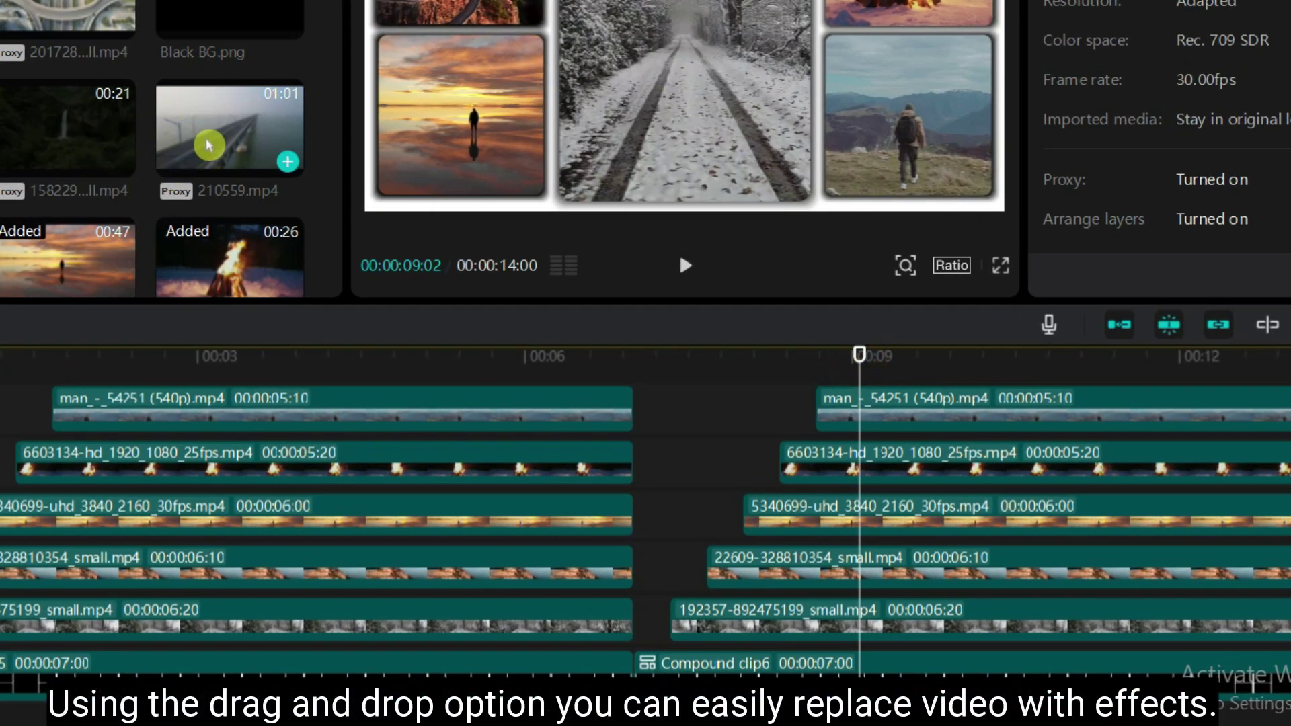
left_click_drag(210, 144, 783, 629)
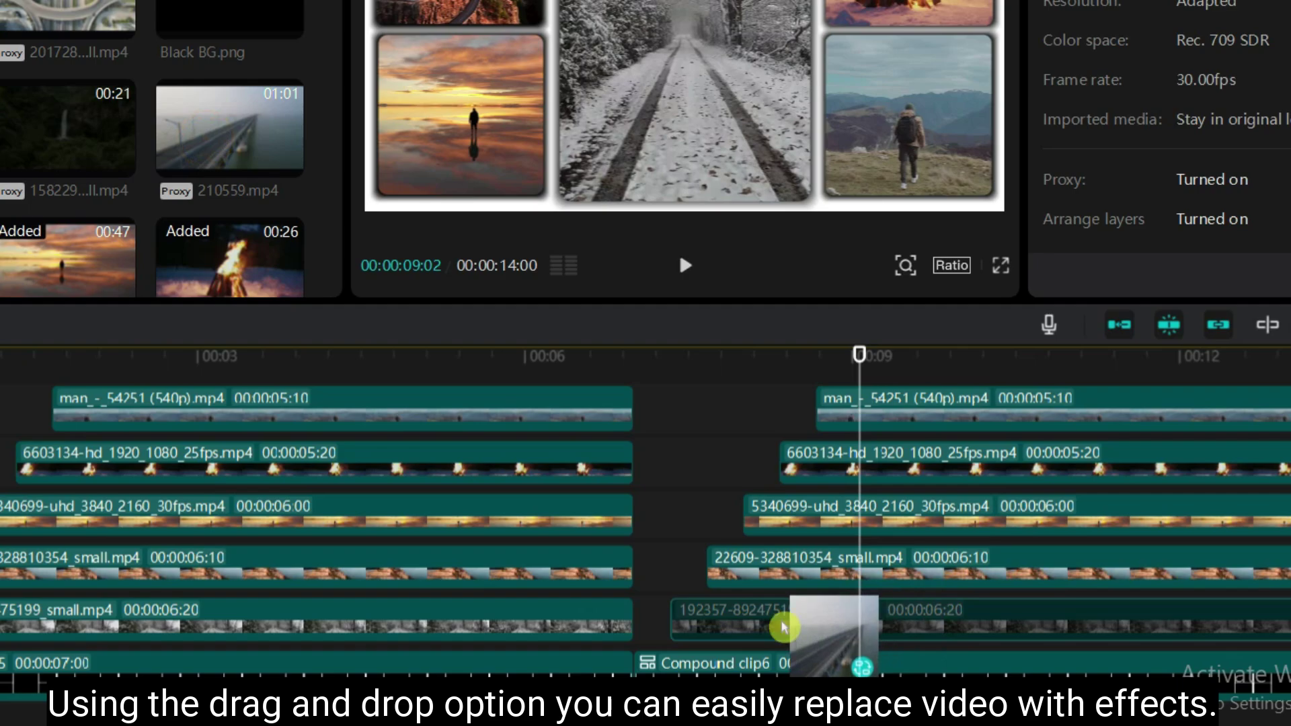
left_click_drag(783, 628, 784, 627)
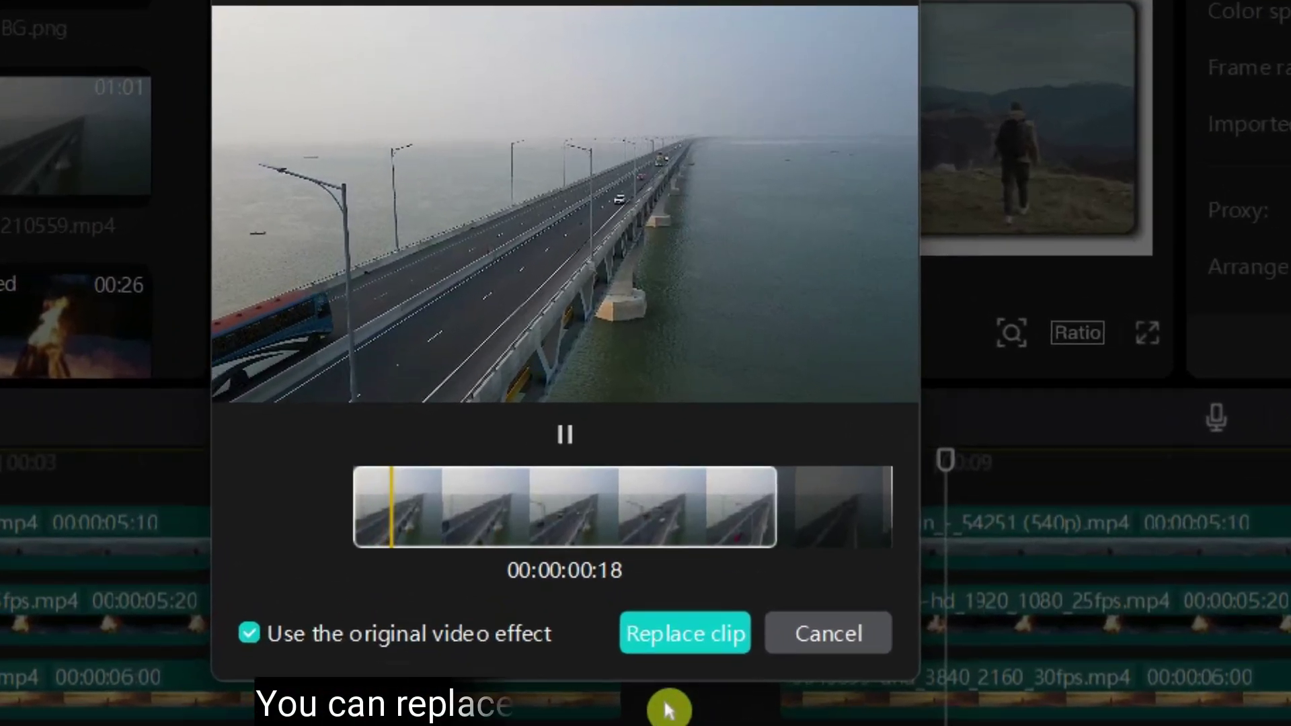
left_click(679, 635)
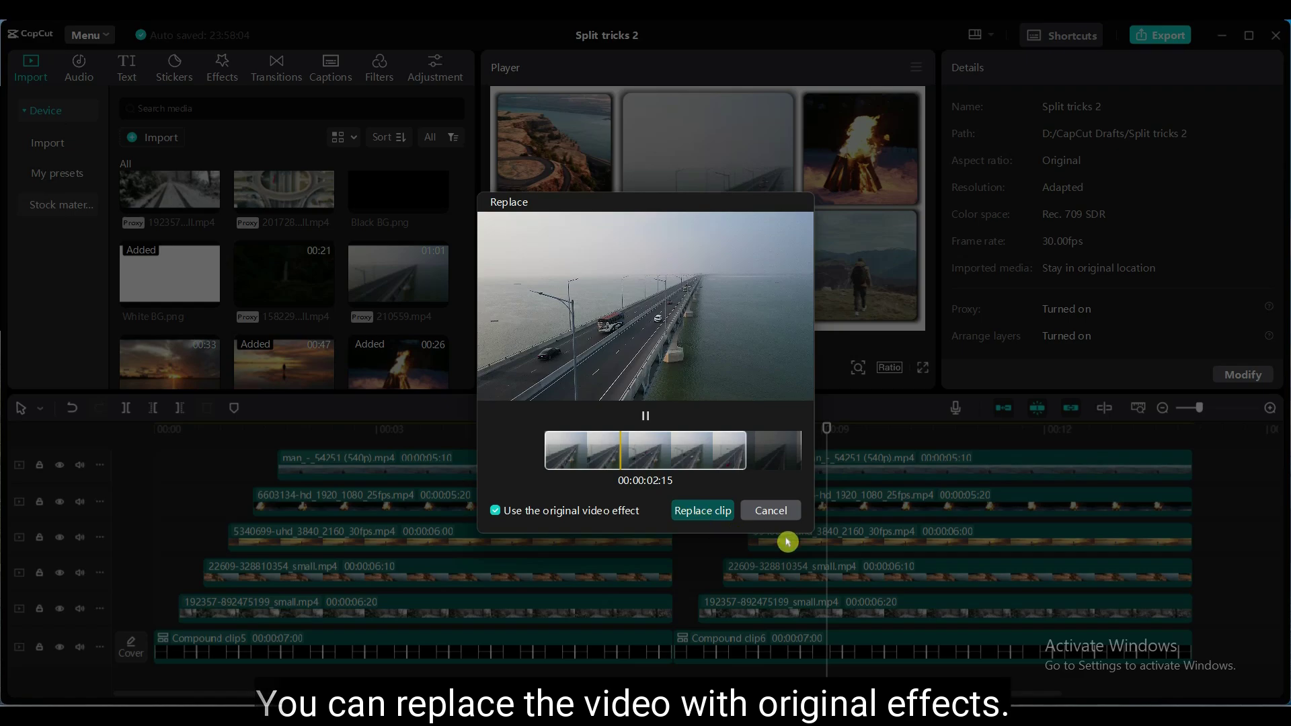
left_click(696, 511)
- Replace the fourth-row and third-row second-set clips with new footage
scroll(207, 297, "down", 2)
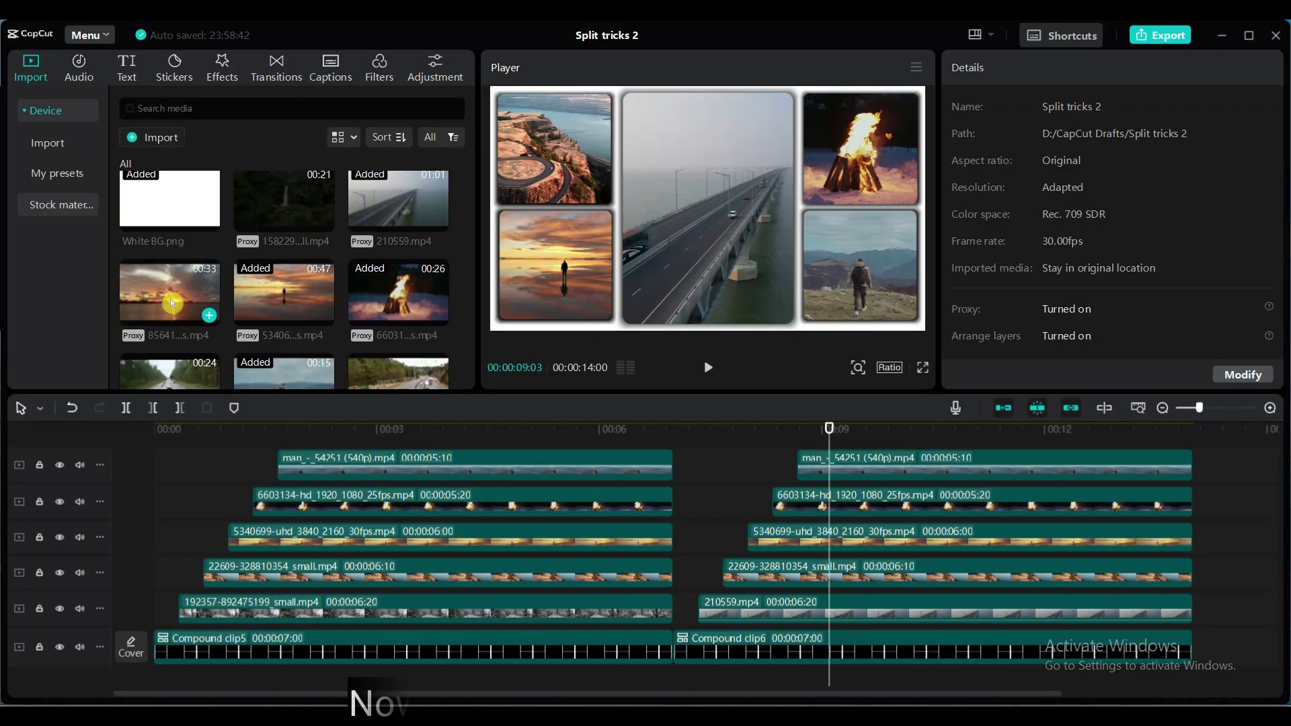
mouse_move(207, 296)
left_mouse_down()
mouse_move(114, 308)
mouse_move(787, 575)
left_mouse_up()
left_click(710, 519)
scroll(440, 306, "down", 2)
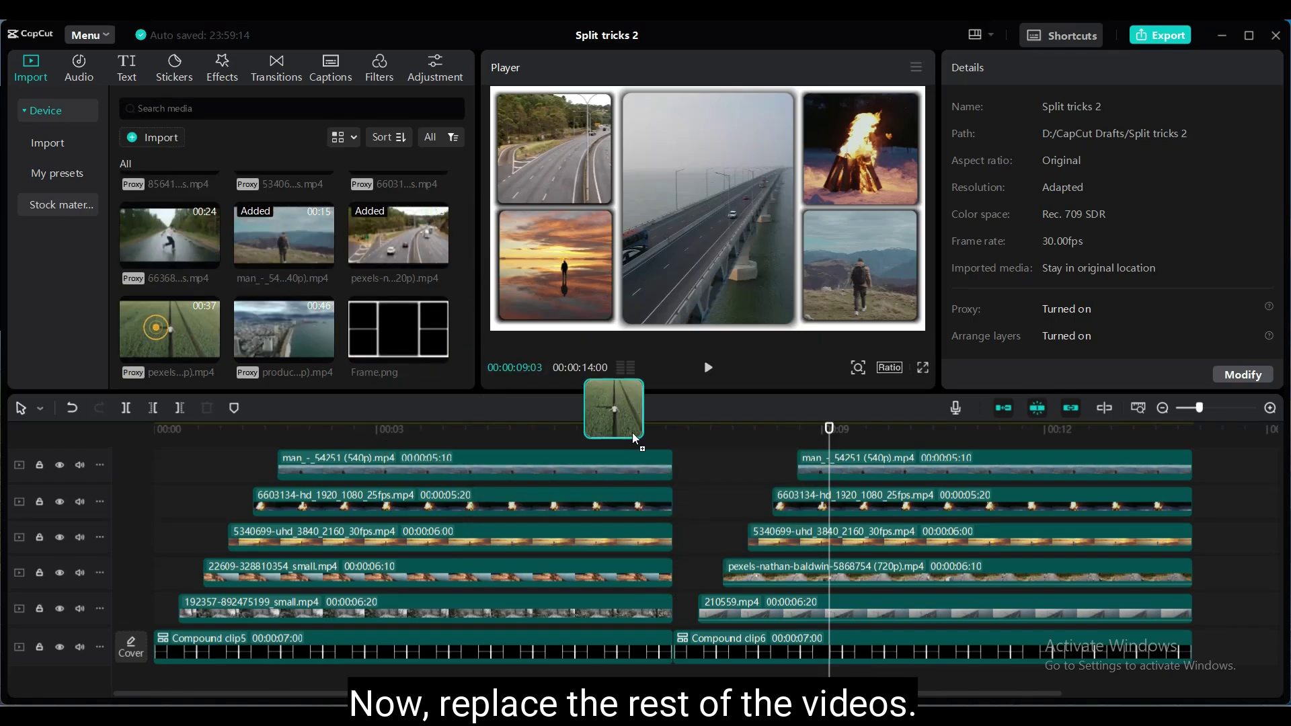
left_click_drag(129, 323, 840, 545)
left_click(699, 512)
- Replace the second-row clip and drop the roundabout footage onto the top second-set clip
left_click_drag(282, 333, 854, 525)
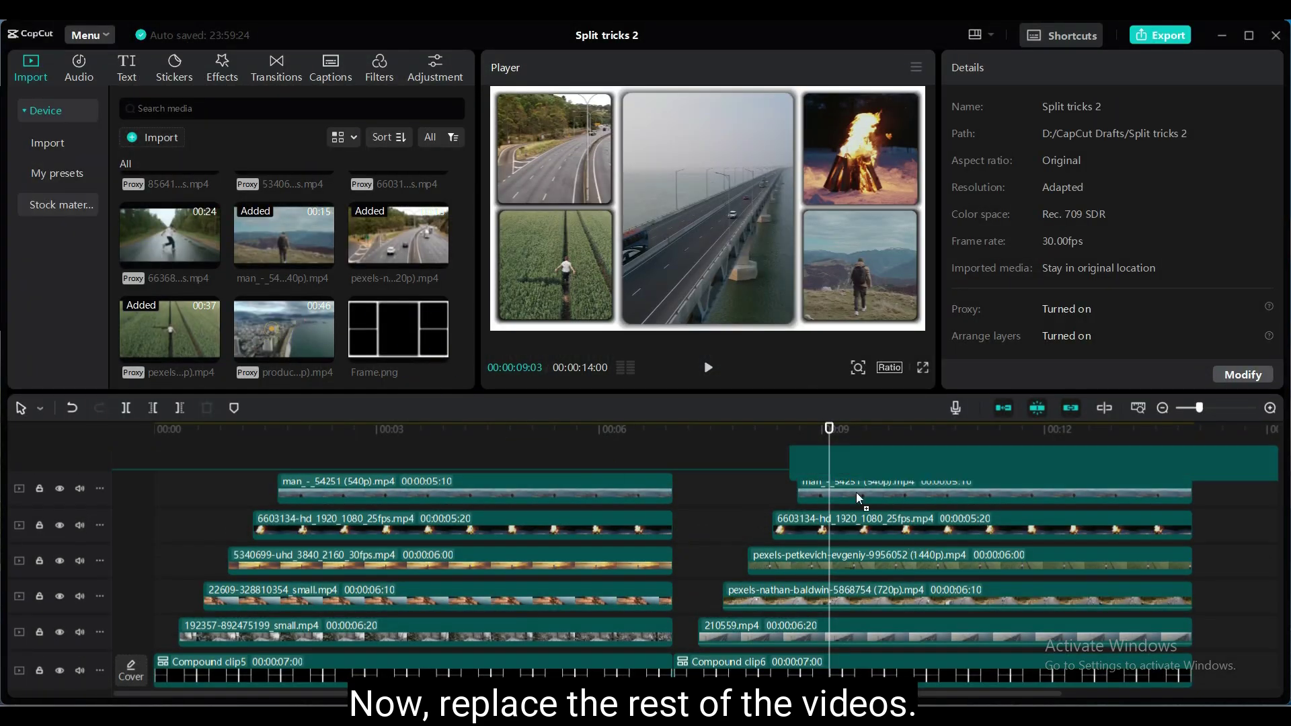
left_click(703, 517)
scroll(394, 271, "down", 3)
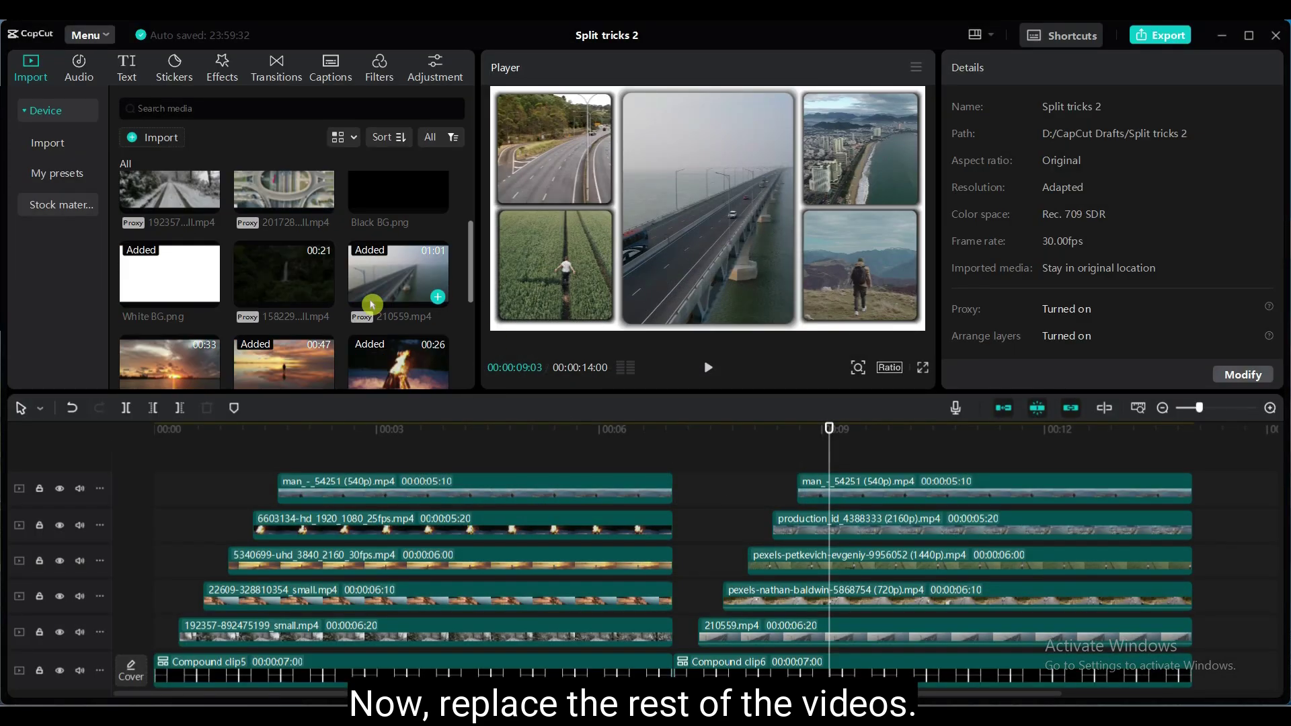
mouse_move(284, 259)
left_mouse_down()
mouse_move(840, 488)
mouse_move(673, 438)
left_mouse_up()
- Confirm the roundabout replacement, then extend every first-set clip to end at 00:07
left_click(704, 518)
scroll(673, 437, "down", 1)
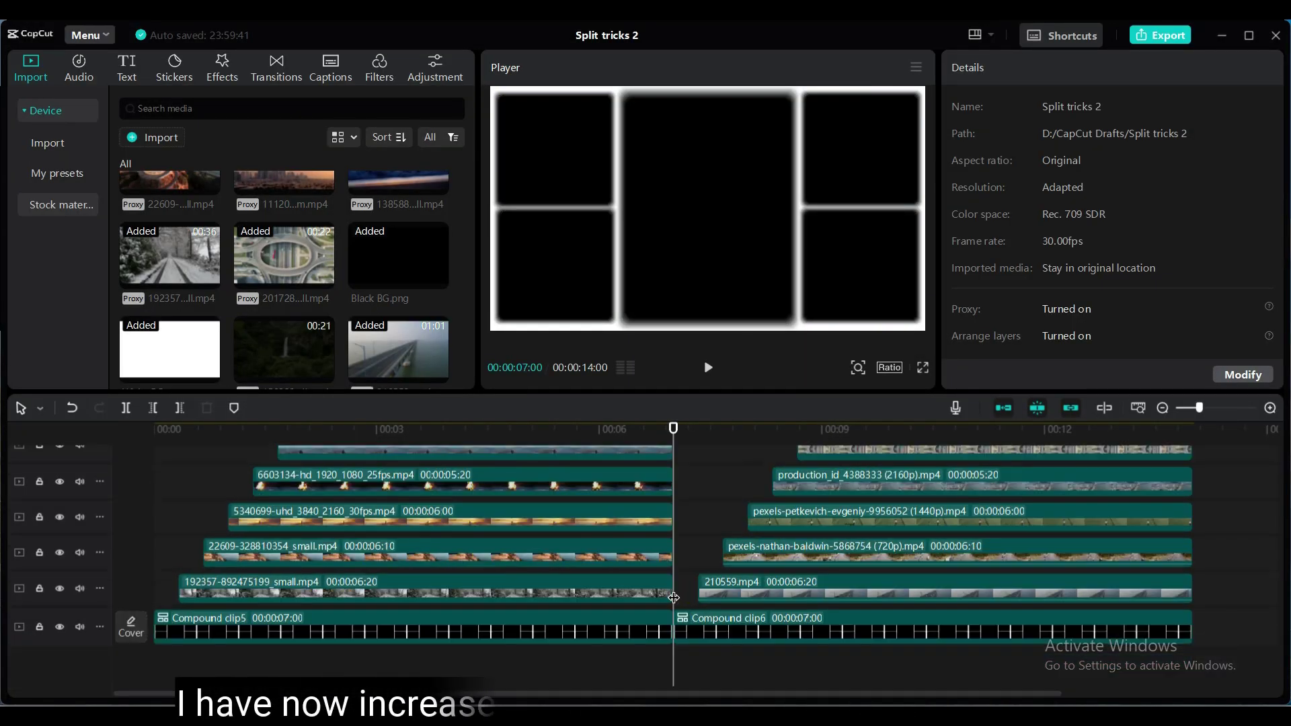
left_click(665, 585)
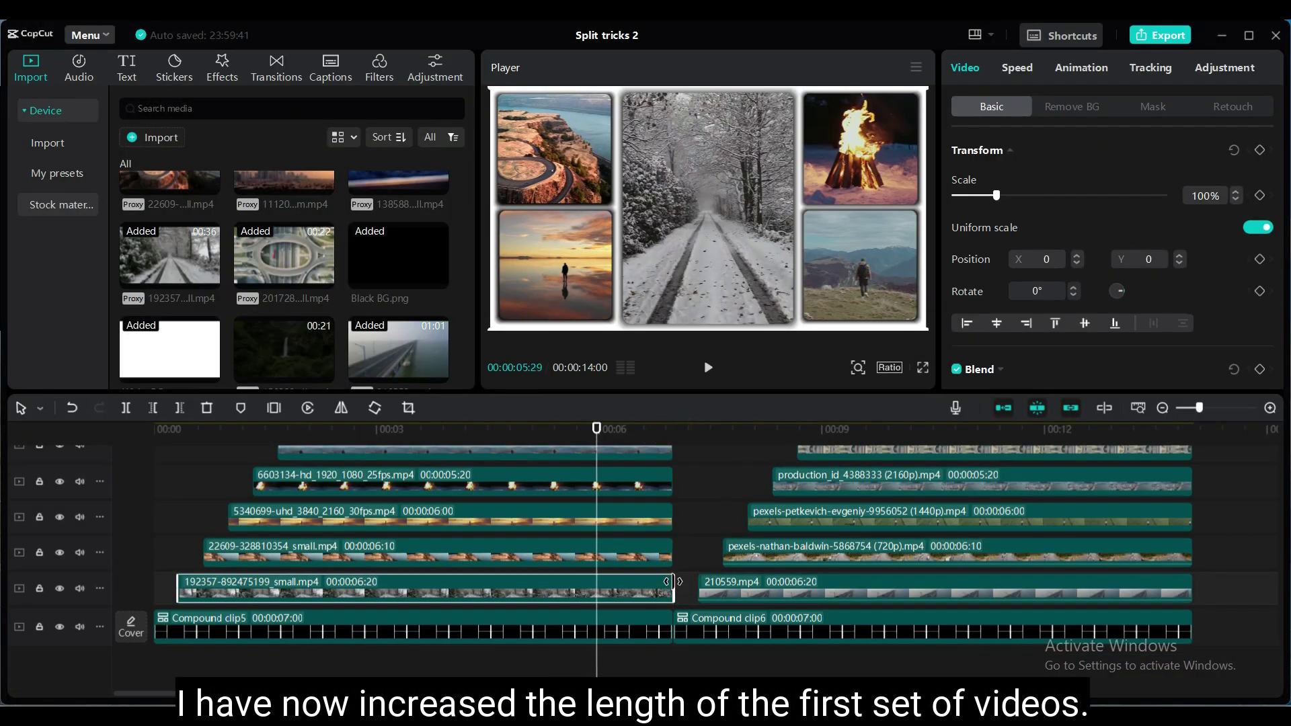
mouse_move(673, 585)
left_mouse_down()
mouse_move(697, 585)
mouse_move(748, 518)
left_mouse_up()
left_click_drag(671, 476, 773, 477)
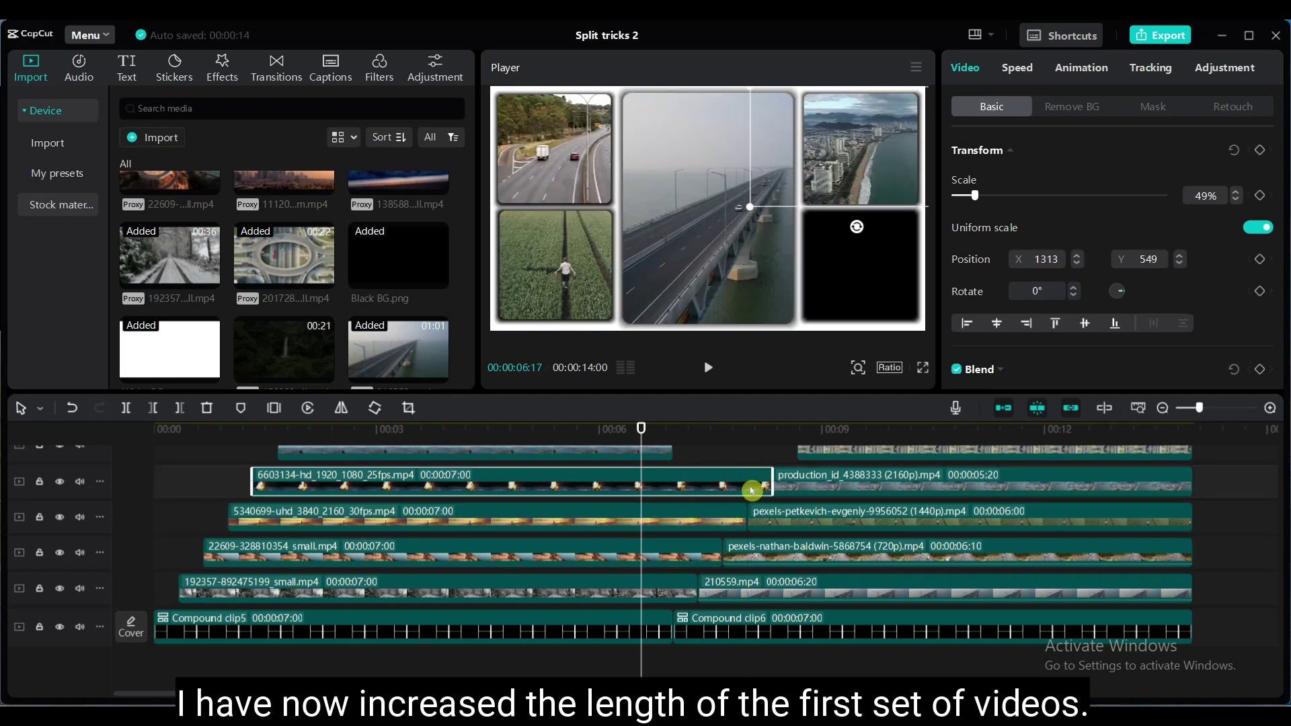
left_click_drag(676, 465, 798, 466)
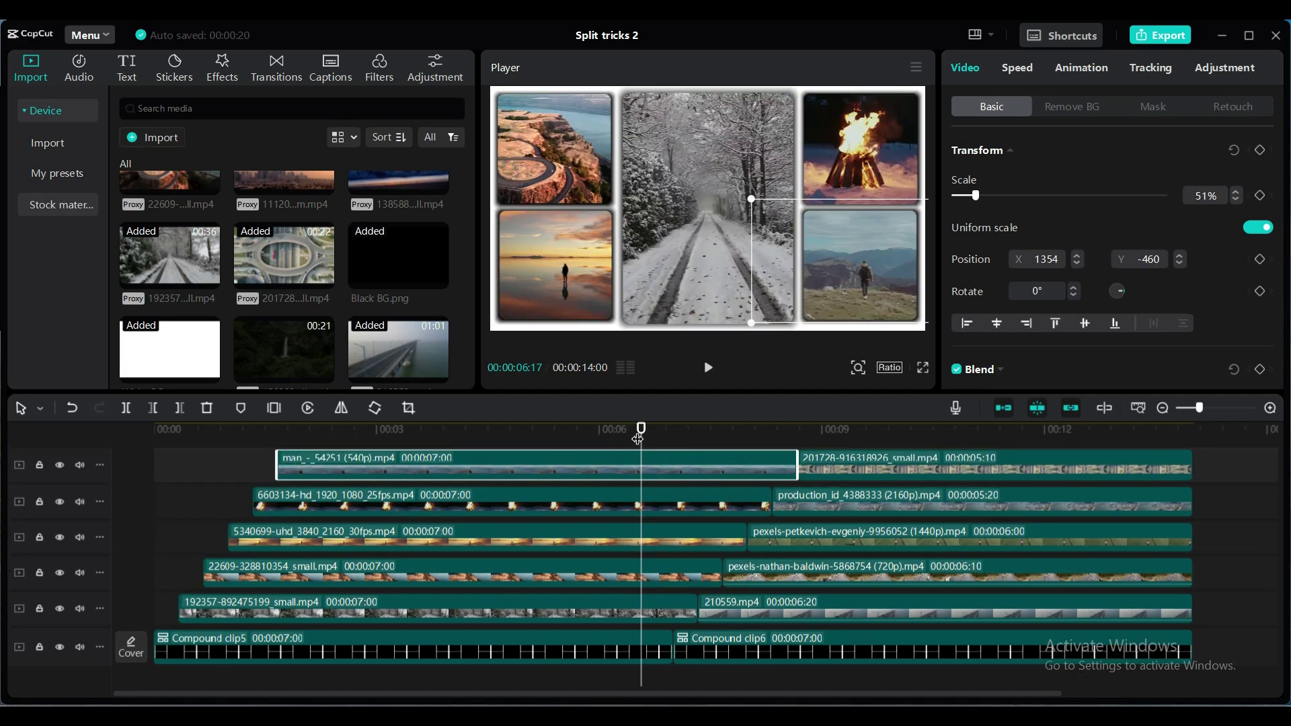
left_click_drag(637, 438, 661, 453)
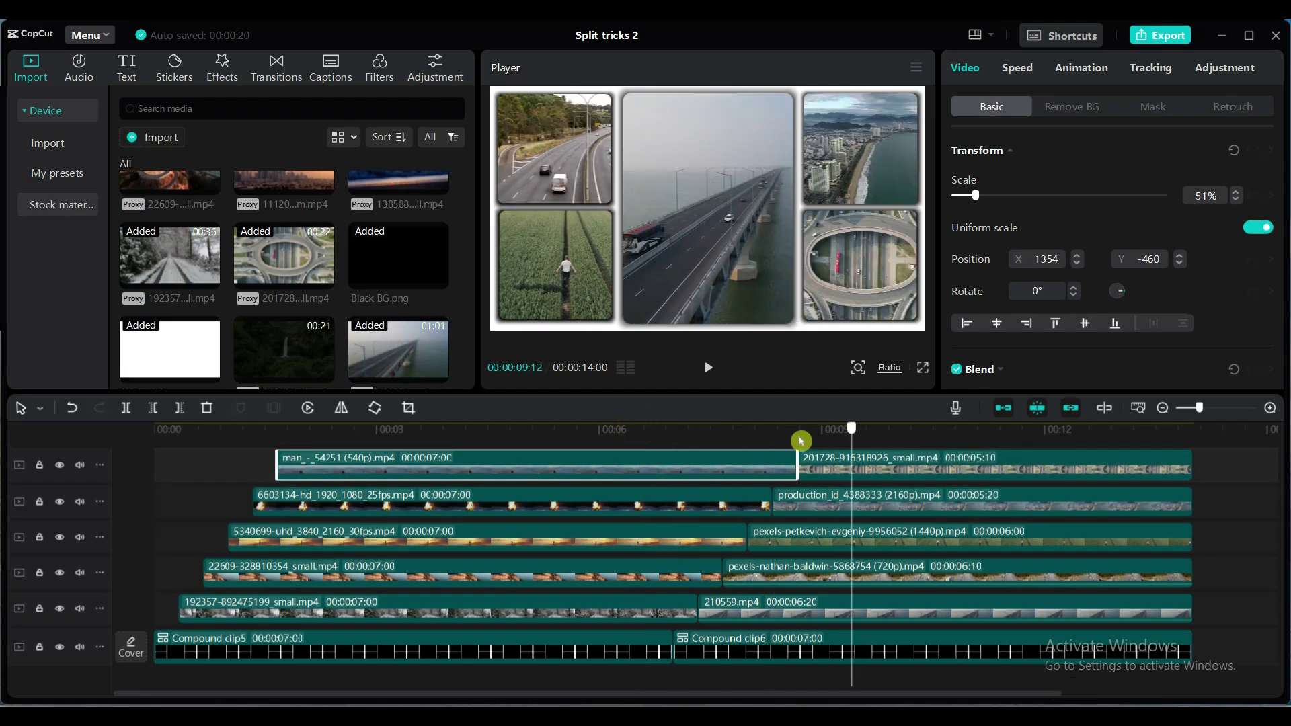
left_click_drag(661, 453, 74, 484)
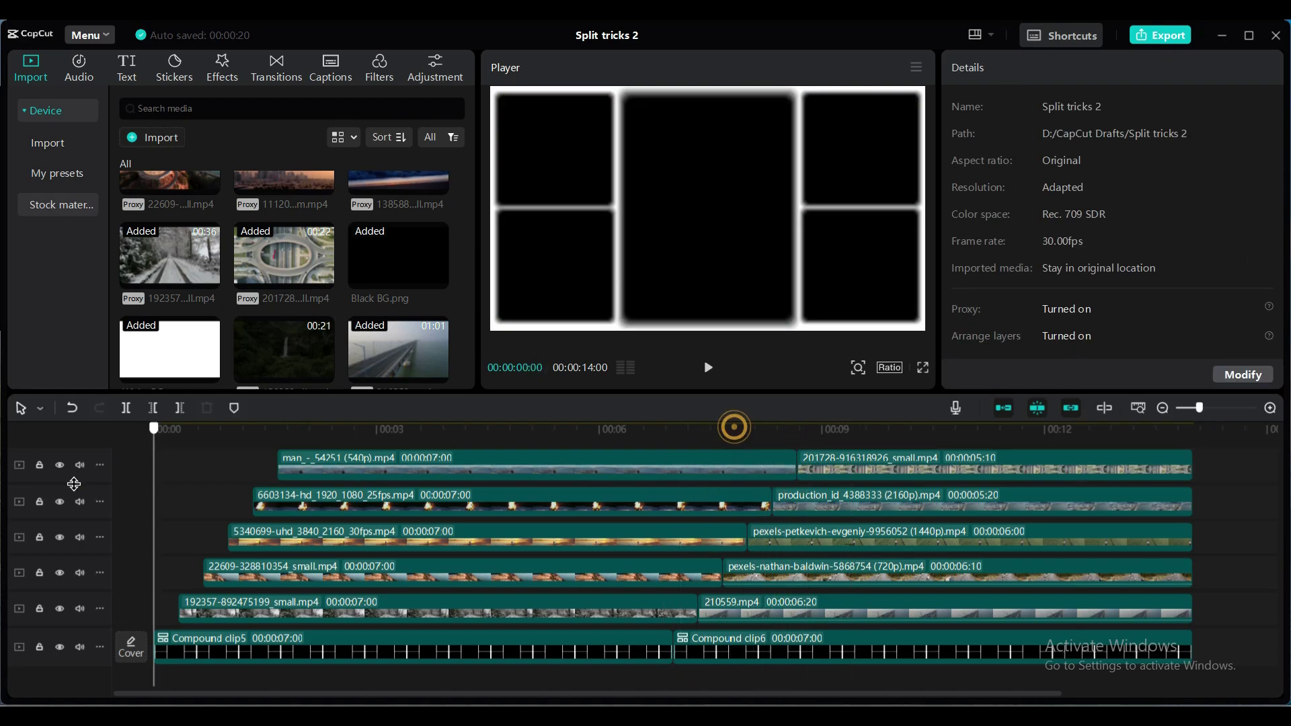